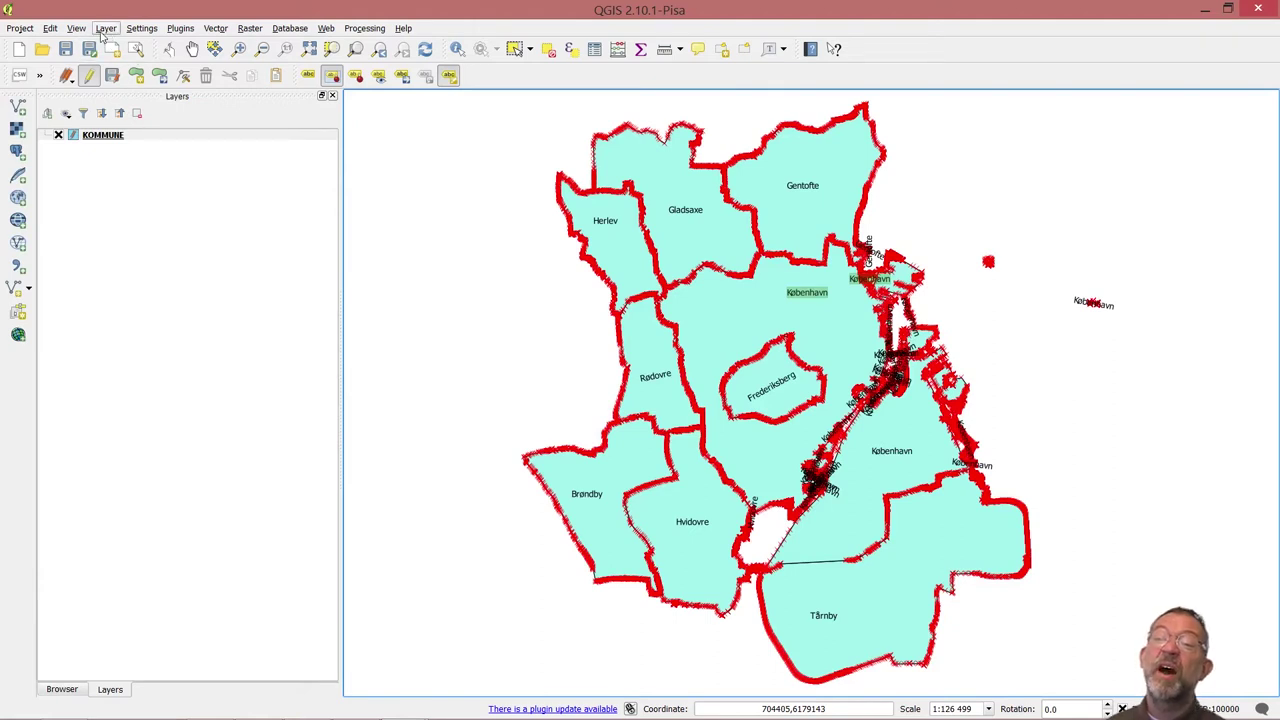
# Step: Stop editing the KOMMUNE layer, saving its pending changes
pyautogui.click(90, 75)
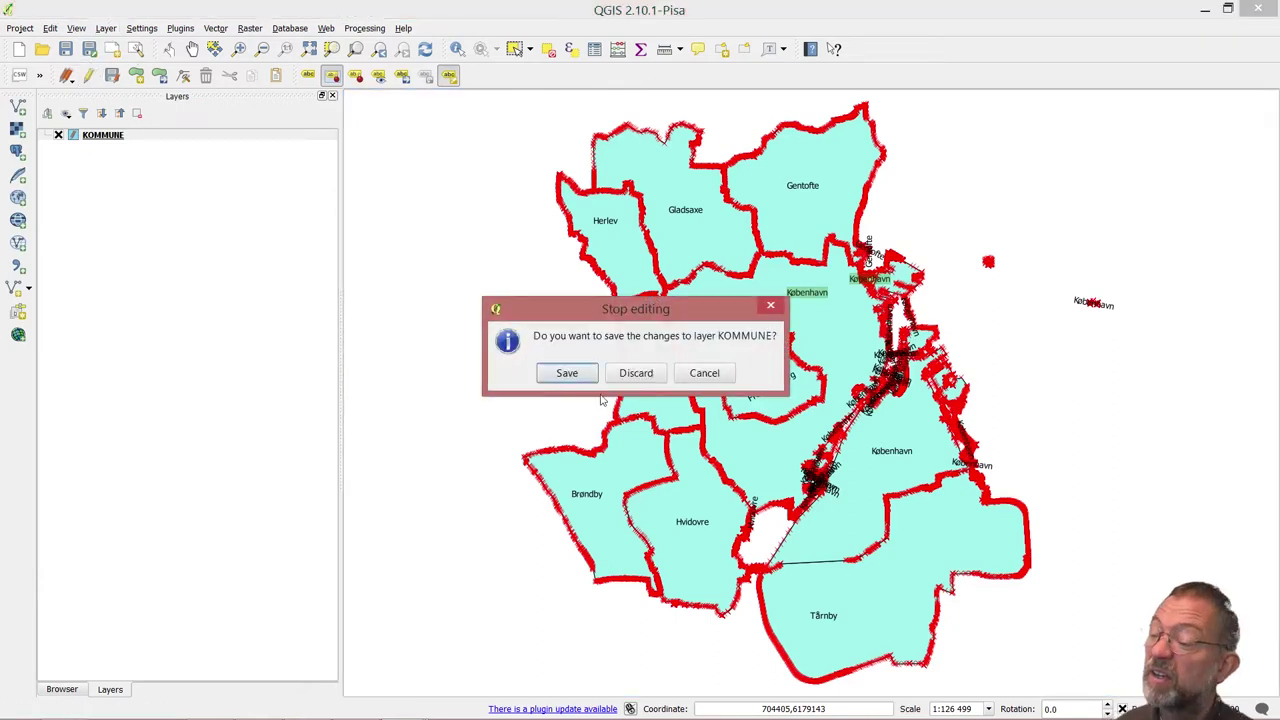
pyautogui.click(567, 373)
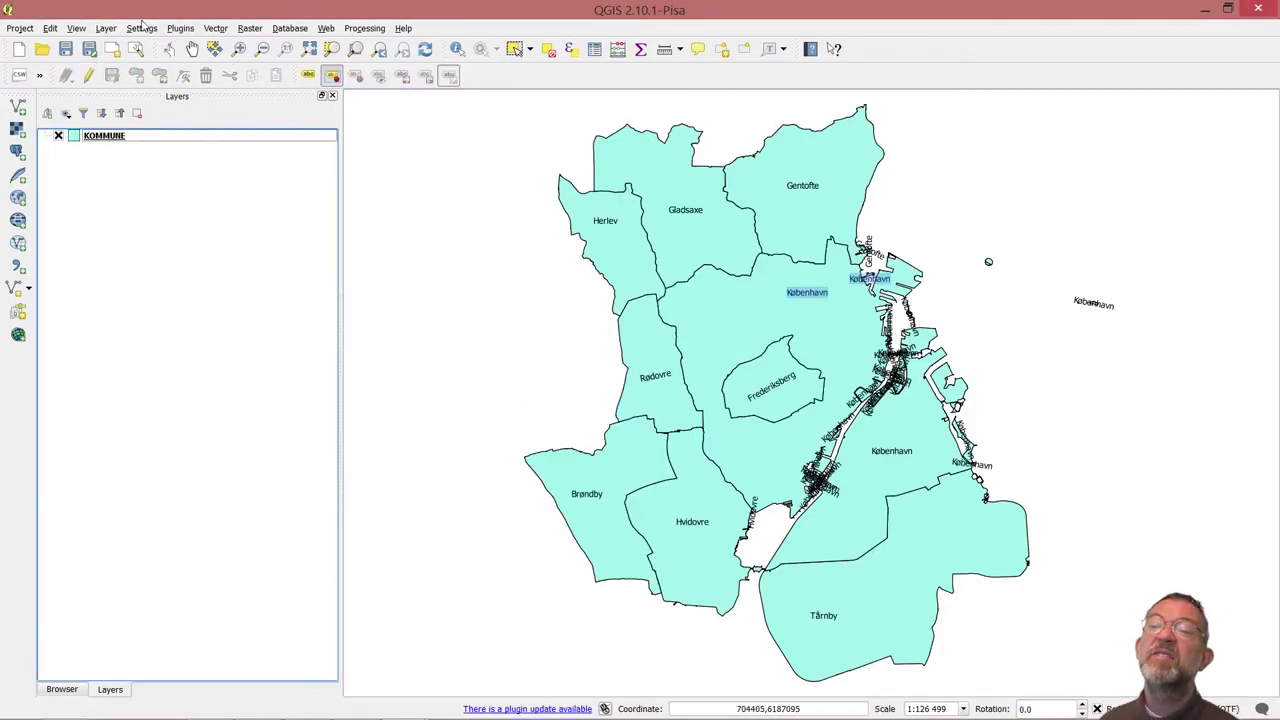
pyautogui.click(106, 28)
pyautogui.moveTo(181, 42)
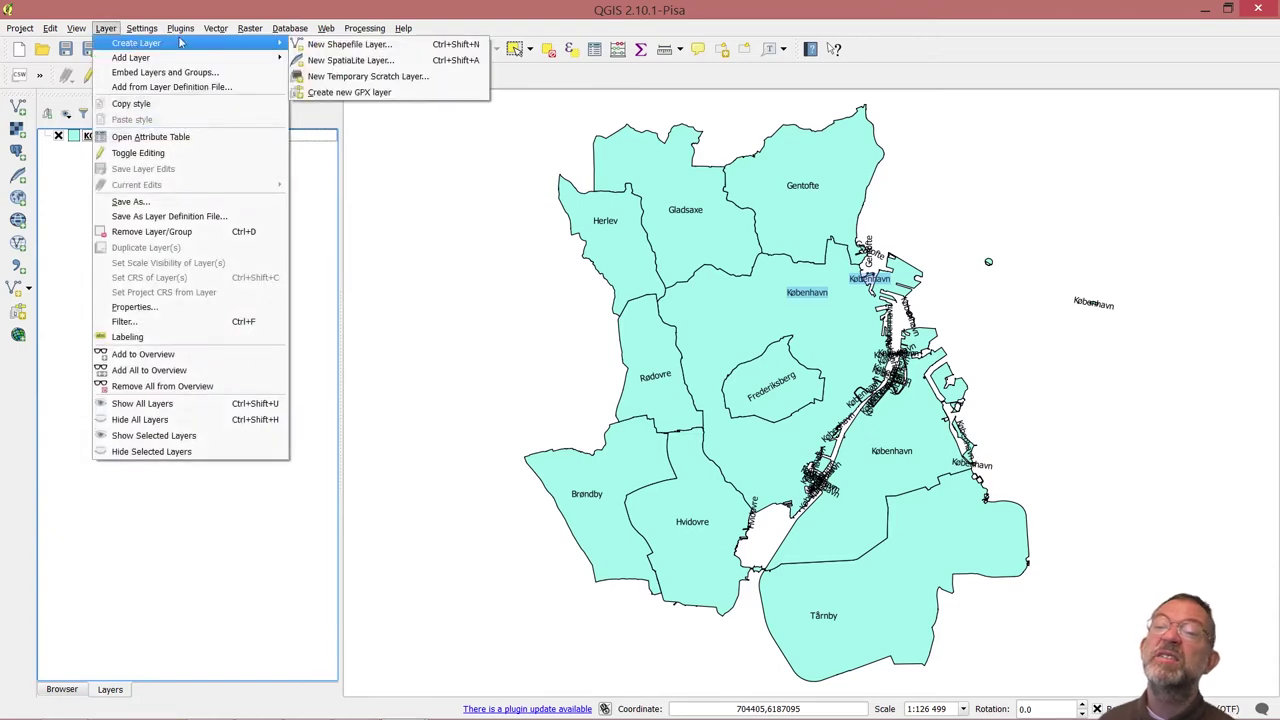
# Step: Create line shapefile label_line.shp with a 'label text' attribute, overwriting the existing file
pyautogui.click(340, 50)
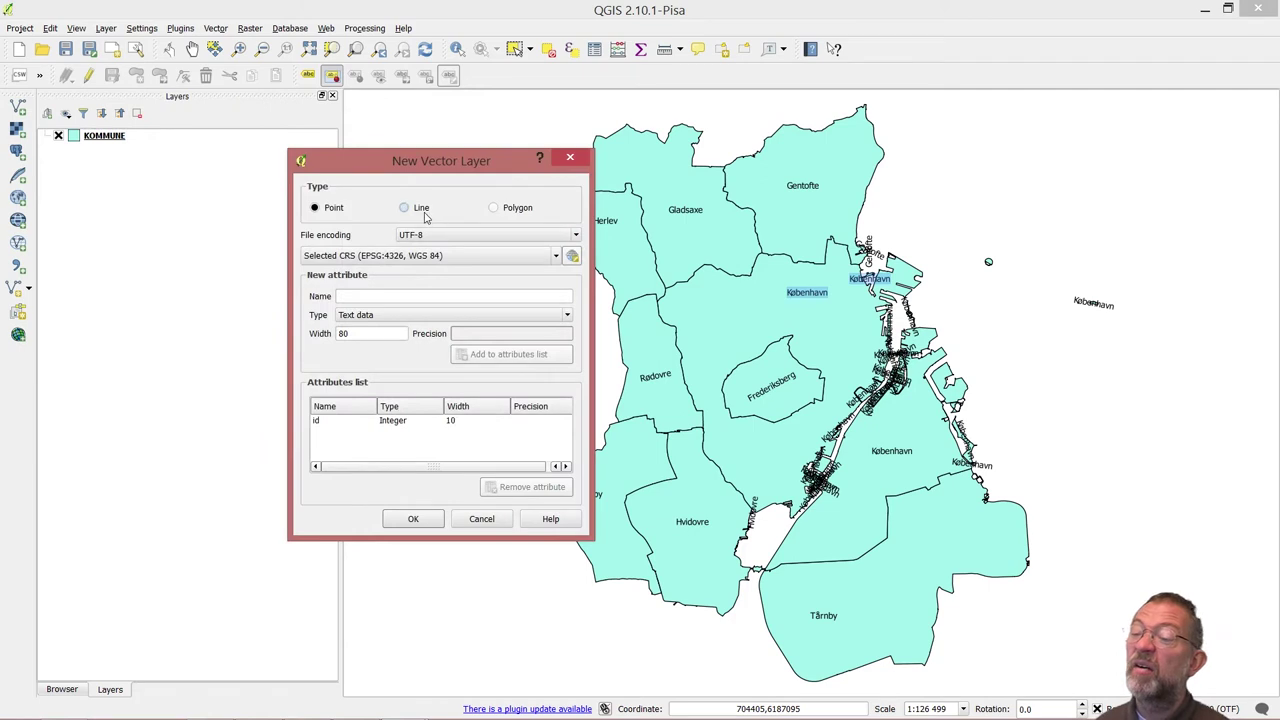
pyautogui.click(421, 210)
pyautogui.click(387, 297)
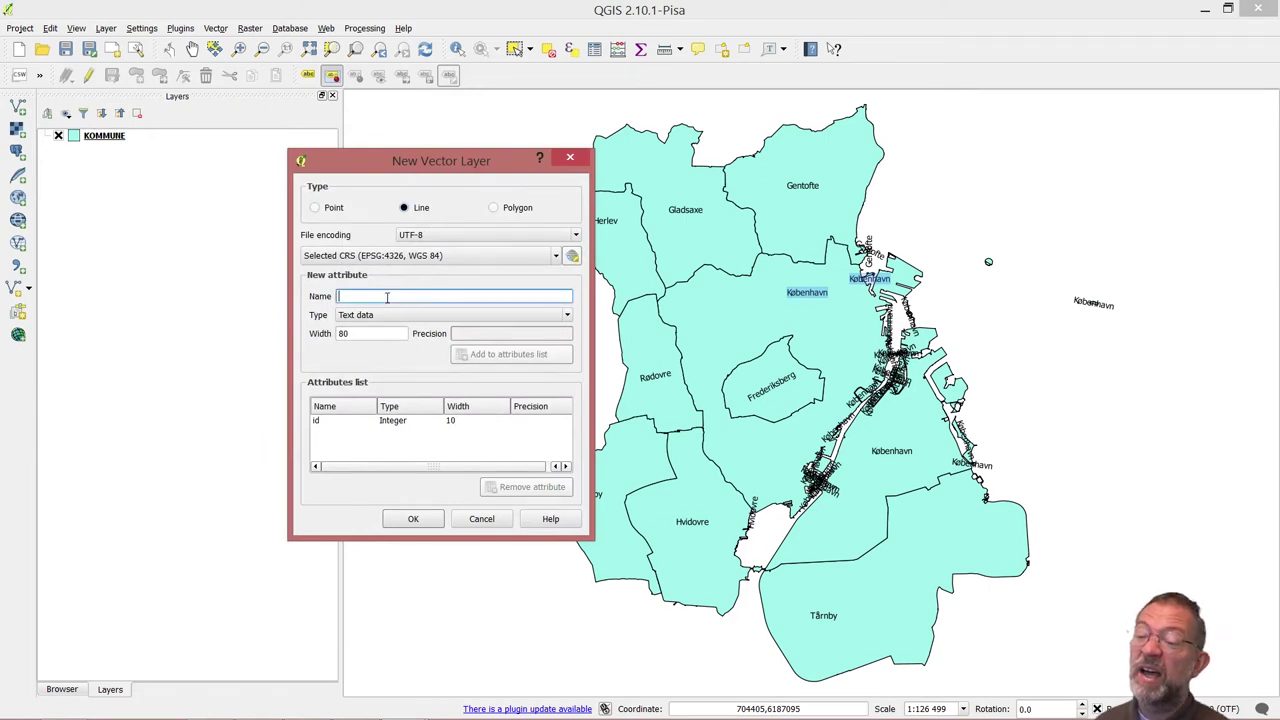
pyautogui.write('label text')
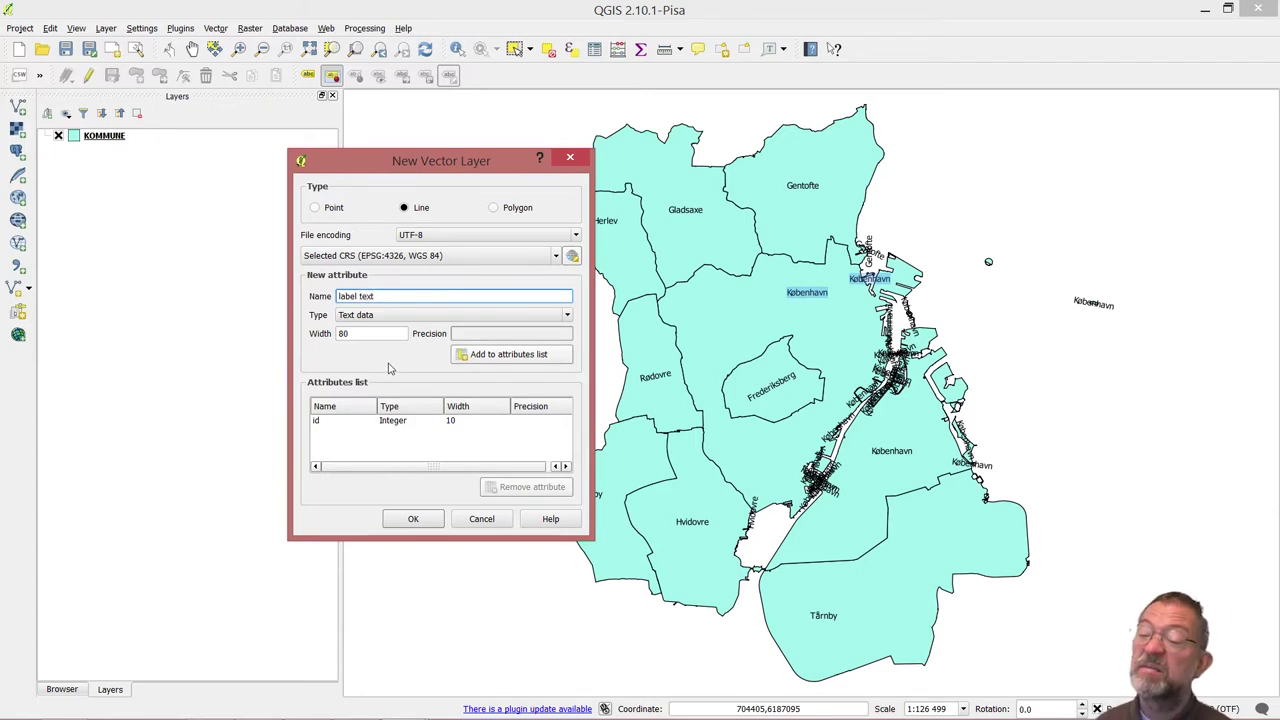
pyautogui.click(509, 358)
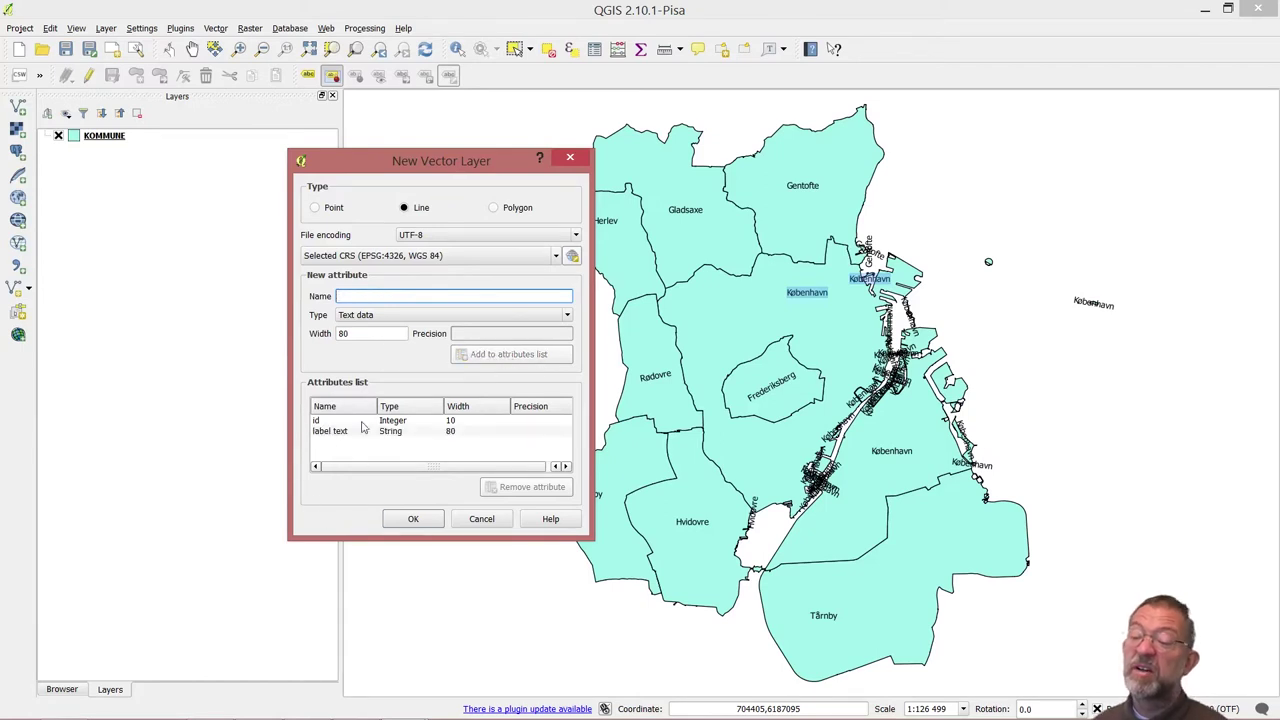
pyautogui.click(416, 519)
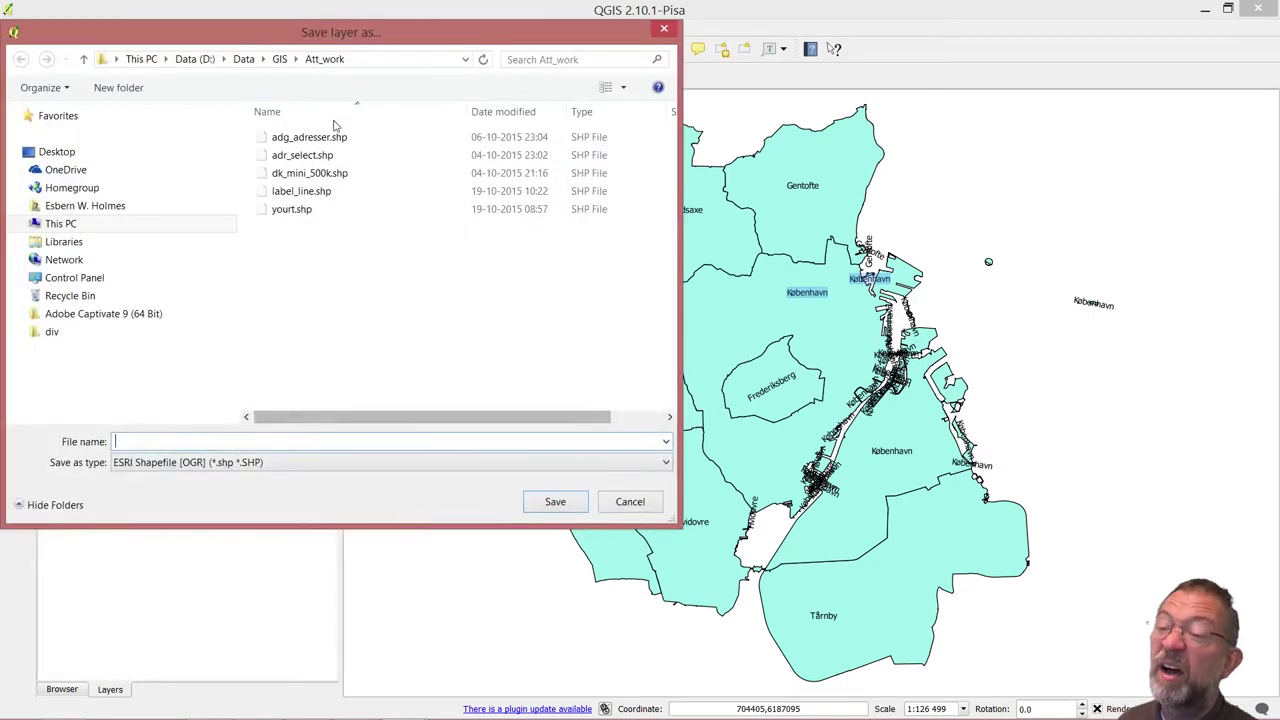
pyautogui.click(317, 189)
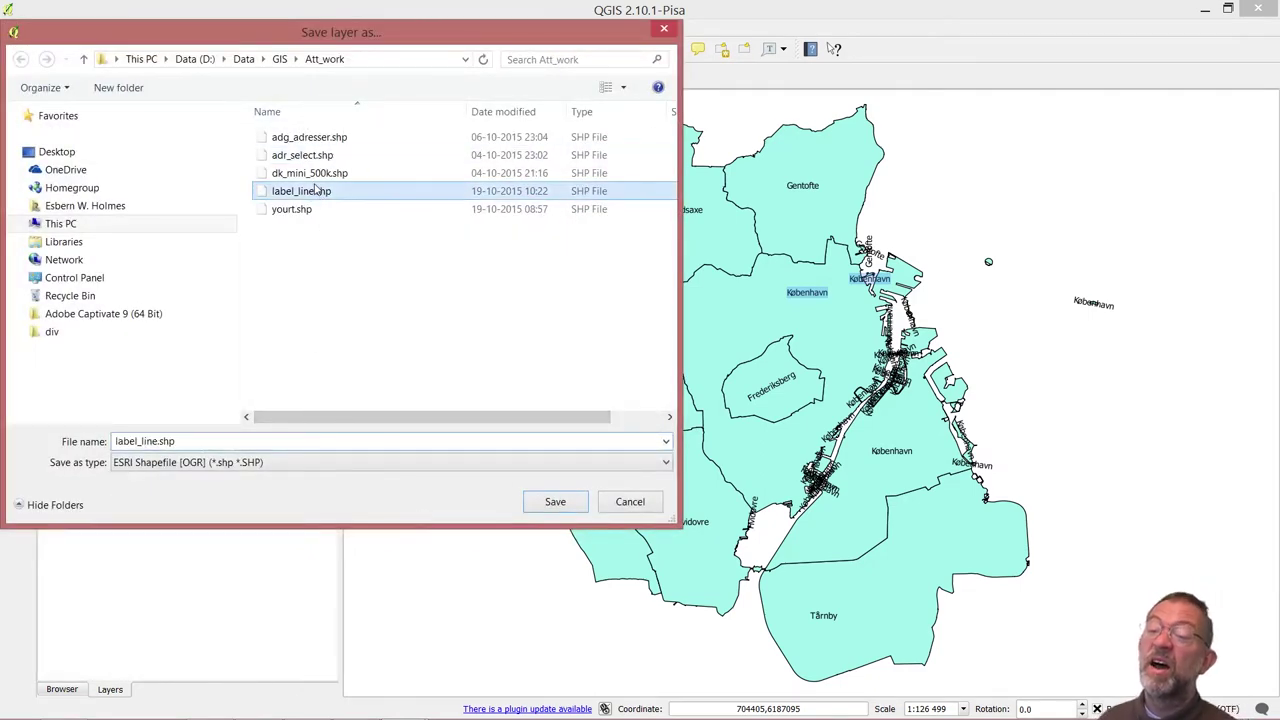
pyautogui.click(564, 512)
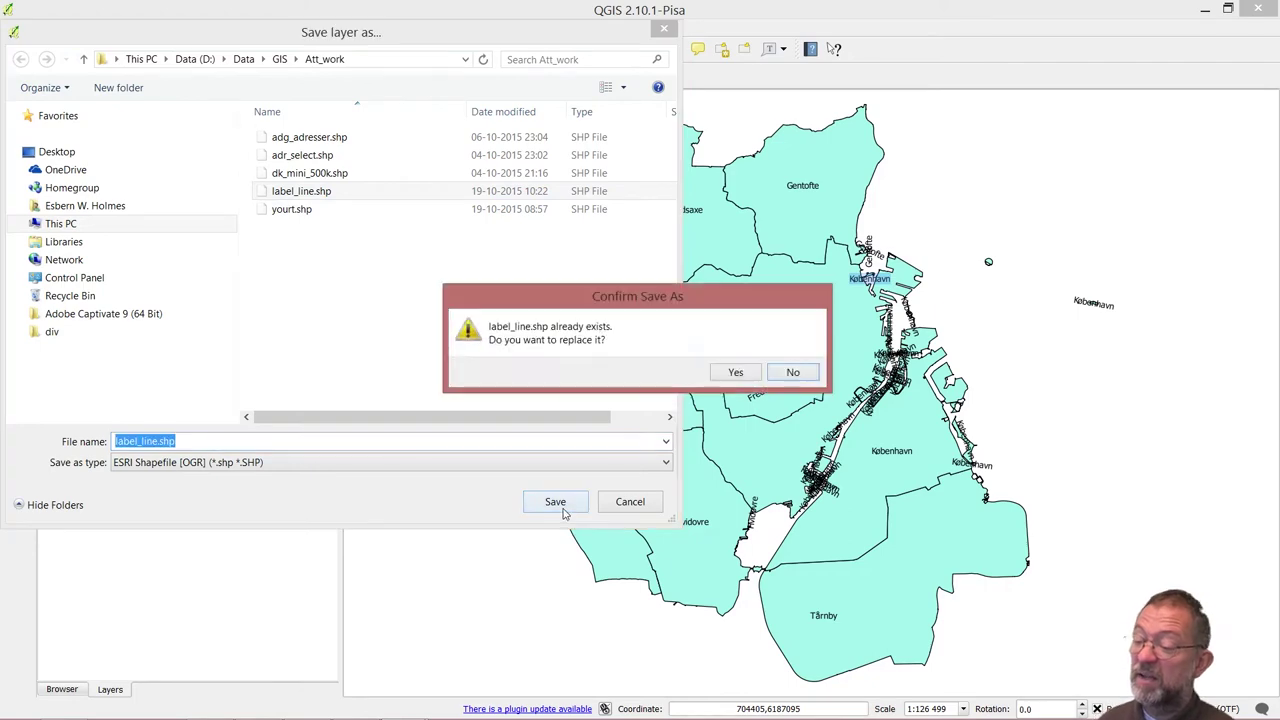
pyautogui.click(739, 368)
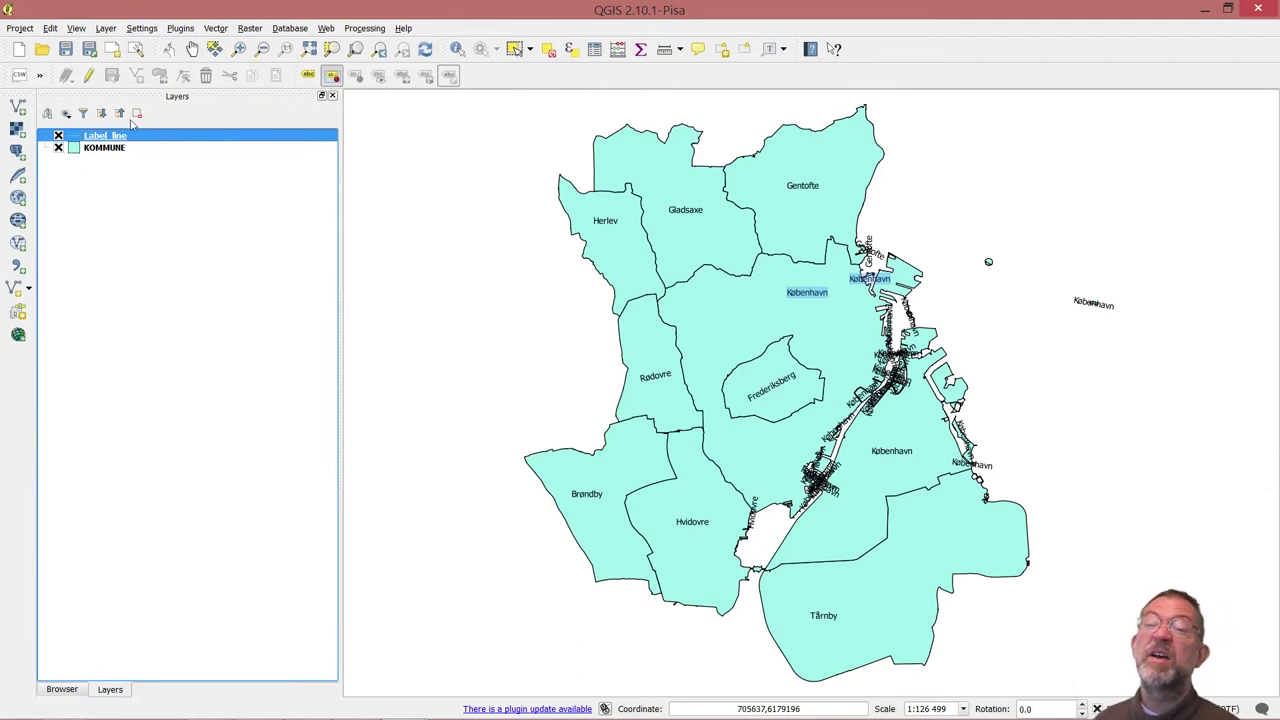
# Step: Enable editing on label_line and digitize an arched line over Frederiksberg
pyautogui.click(90, 84)
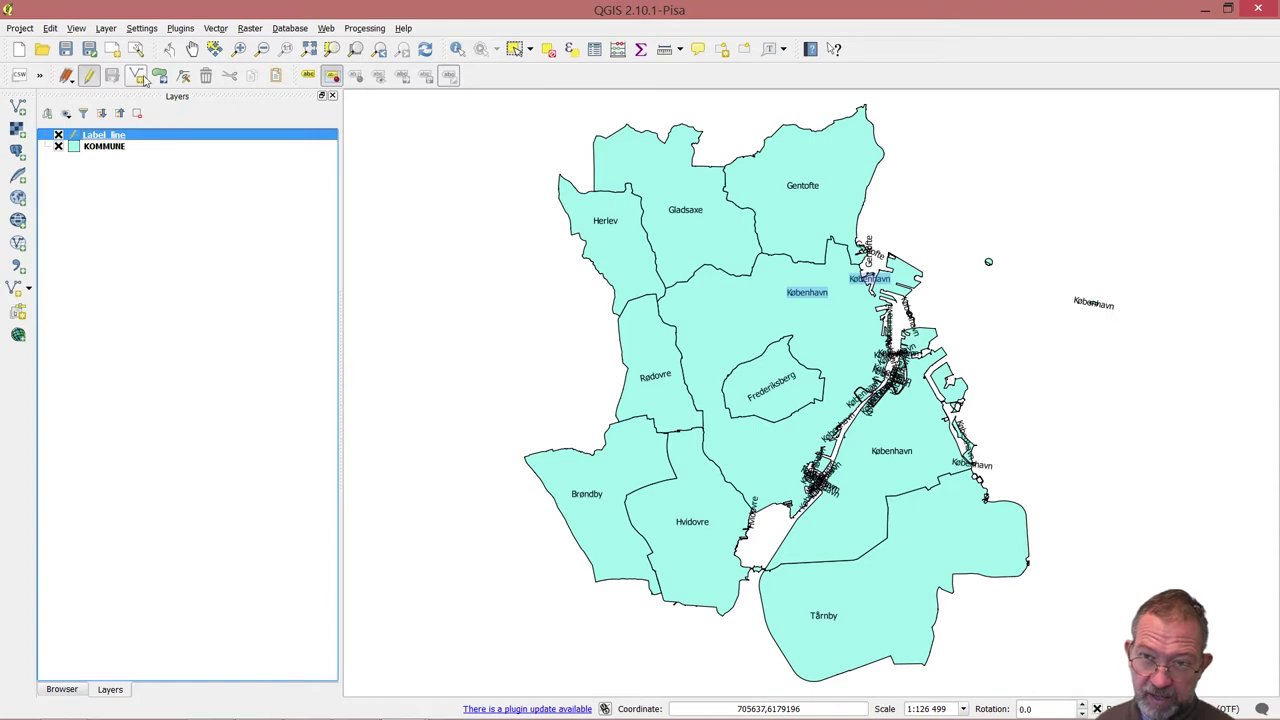
pyautogui.click(137, 77)
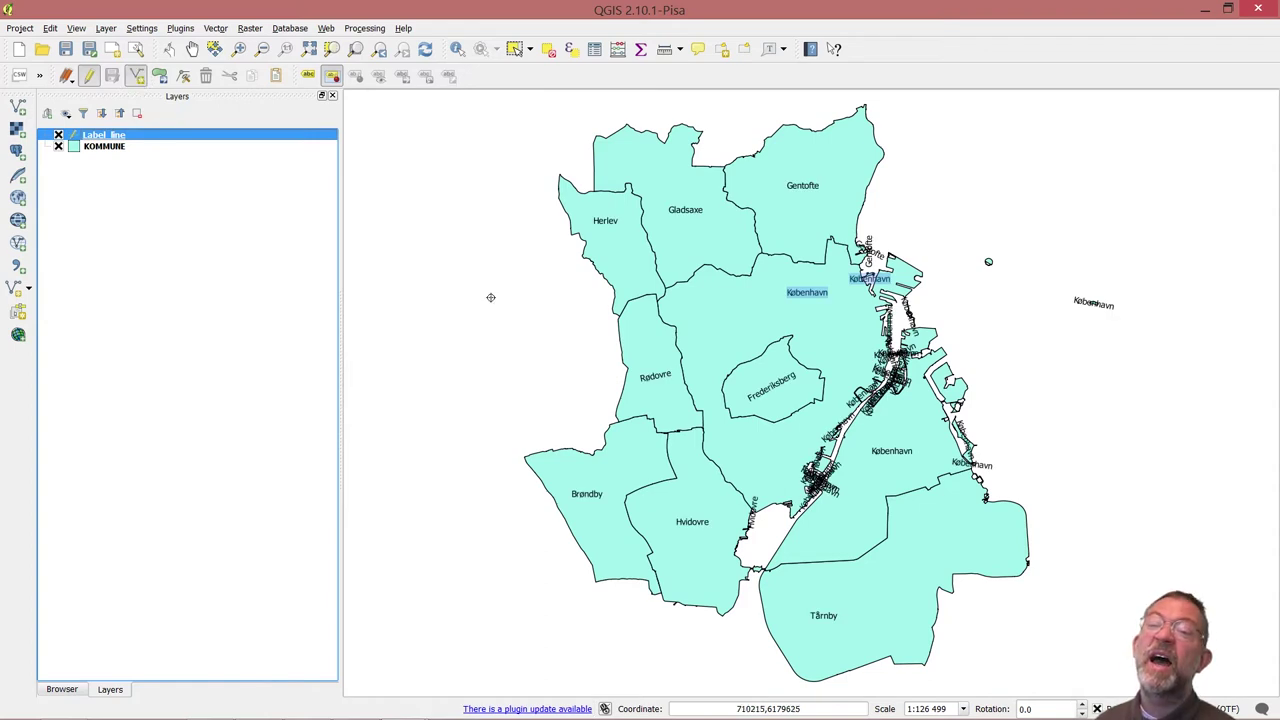
pyautogui.click(702, 382)
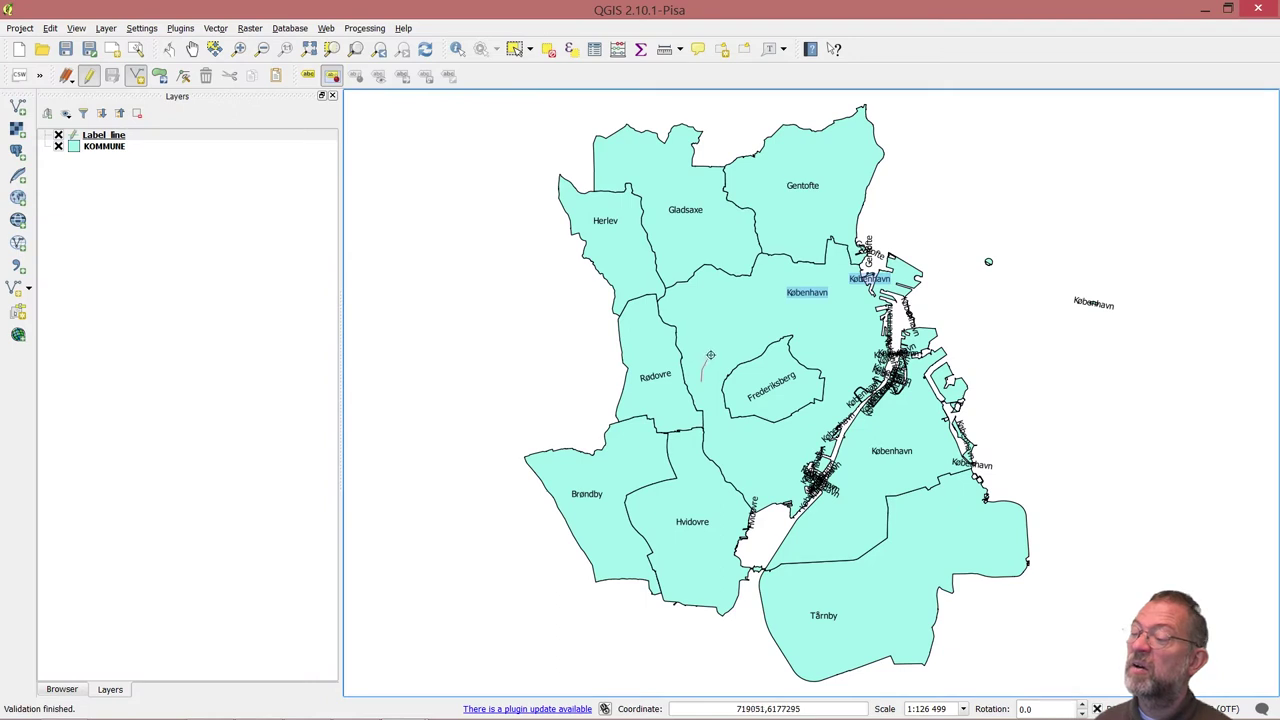
pyautogui.click(724, 341)
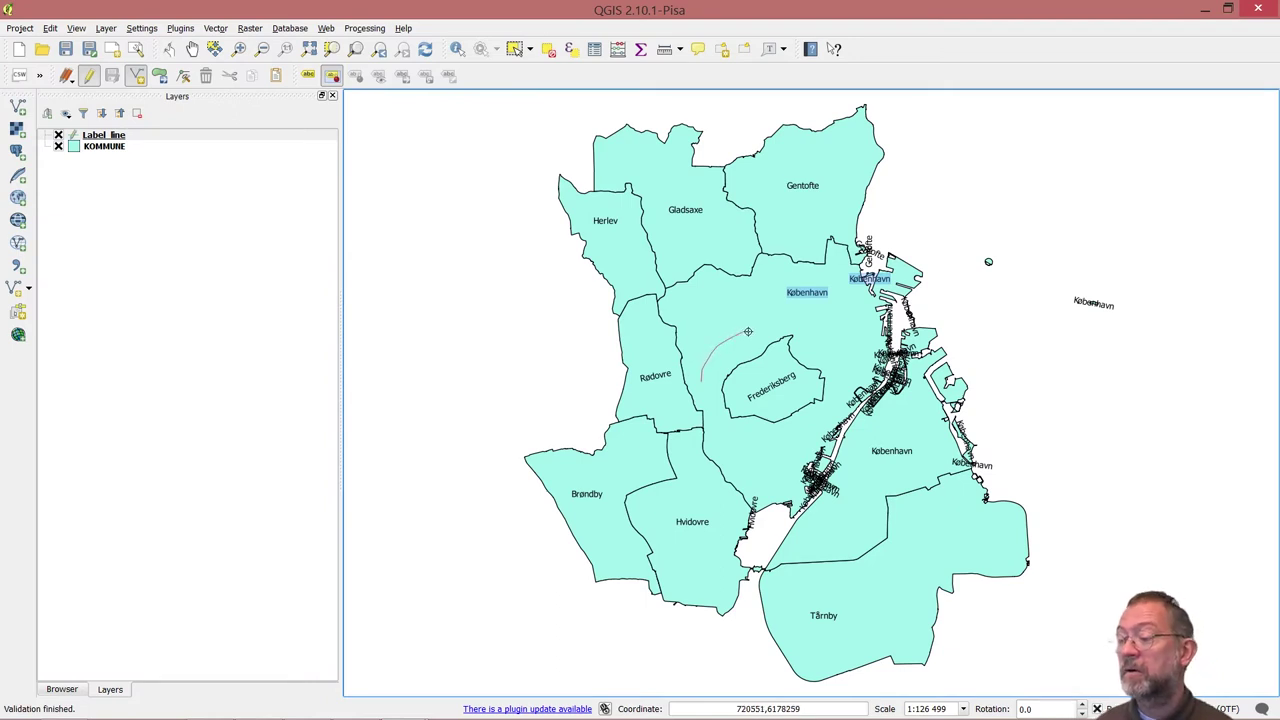
pyautogui.click(745, 332)
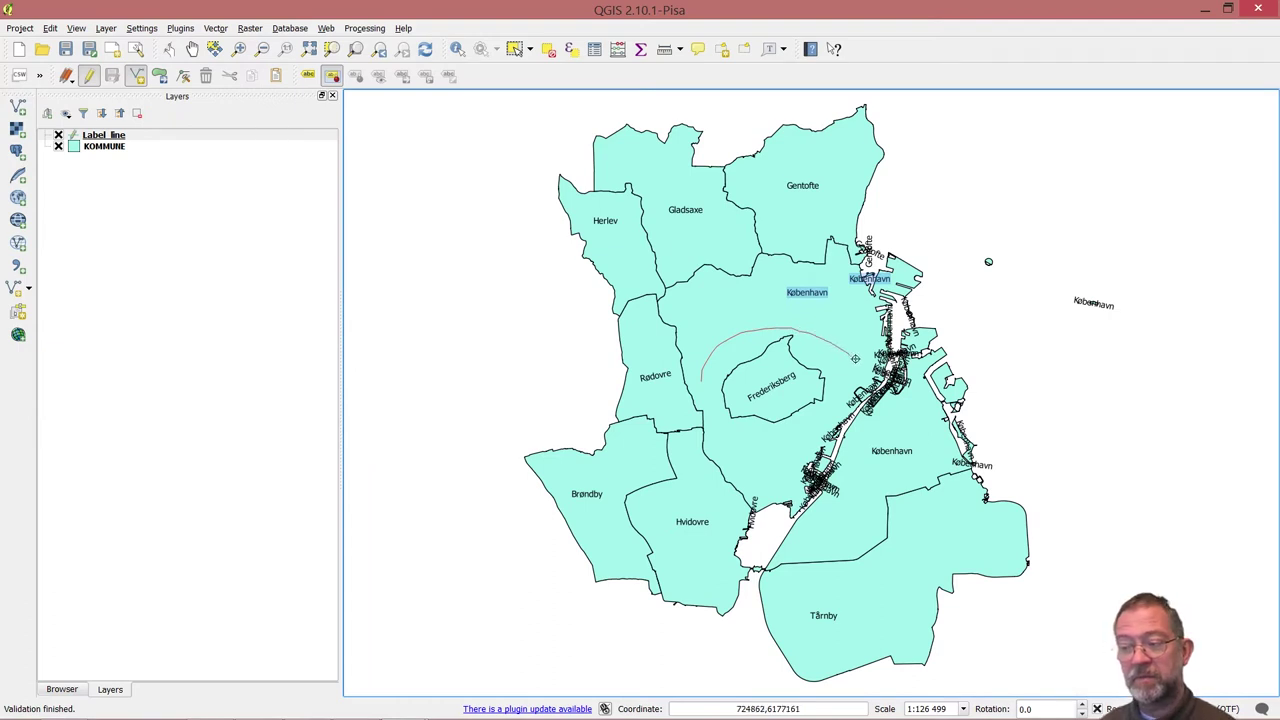
pyautogui.rightClick(856, 359)
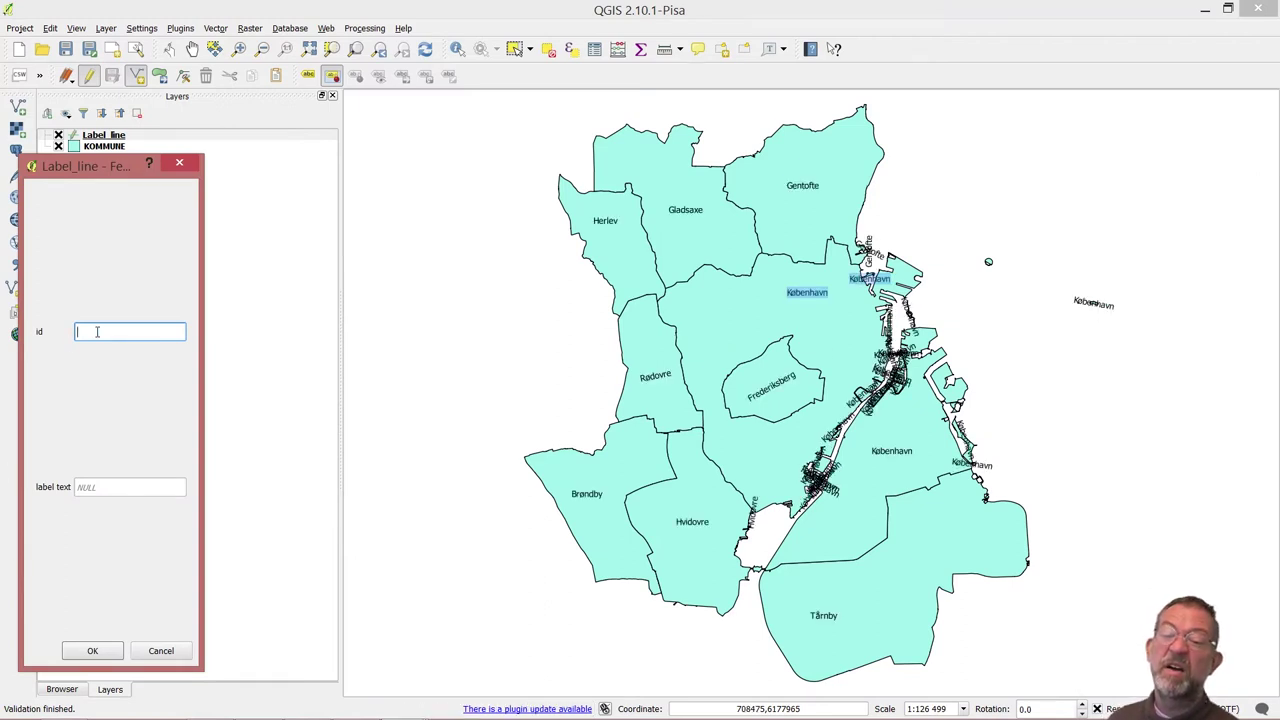
# Step: Give the new line id 1 and label text 'Copenhagen is the capital of Denmark'
pyautogui.write('1')
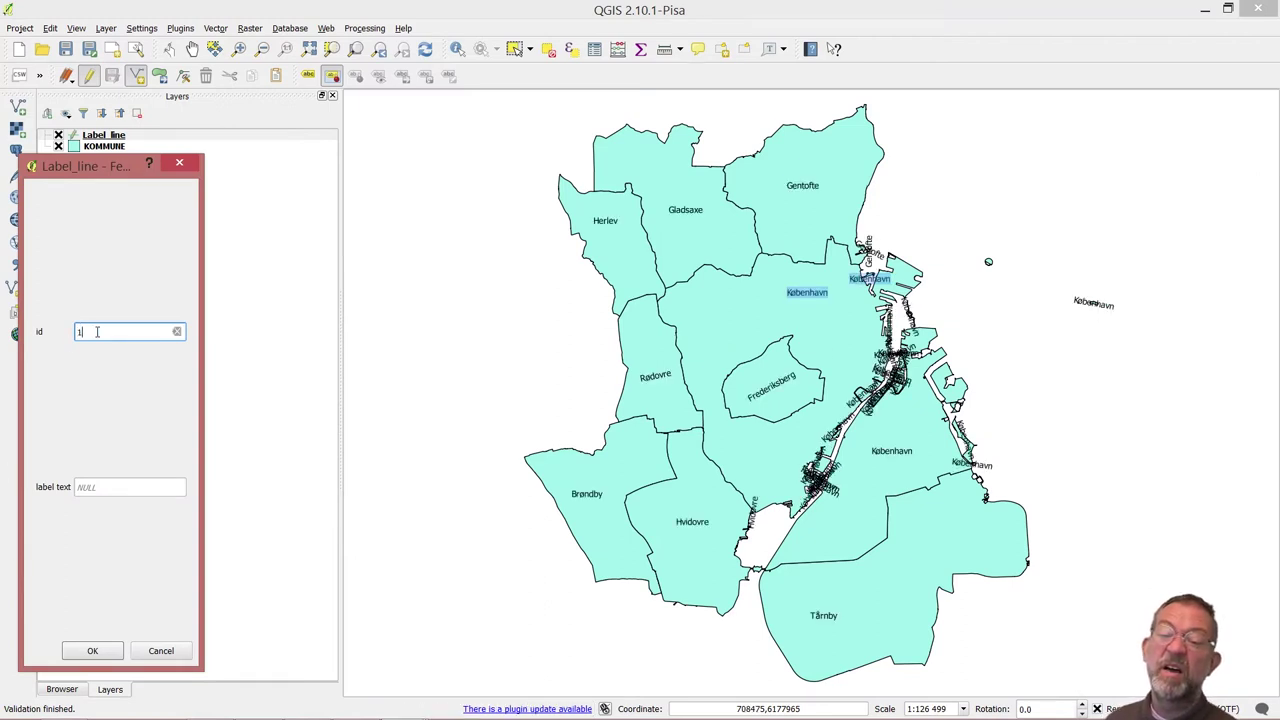
pyautogui.click(115, 487)
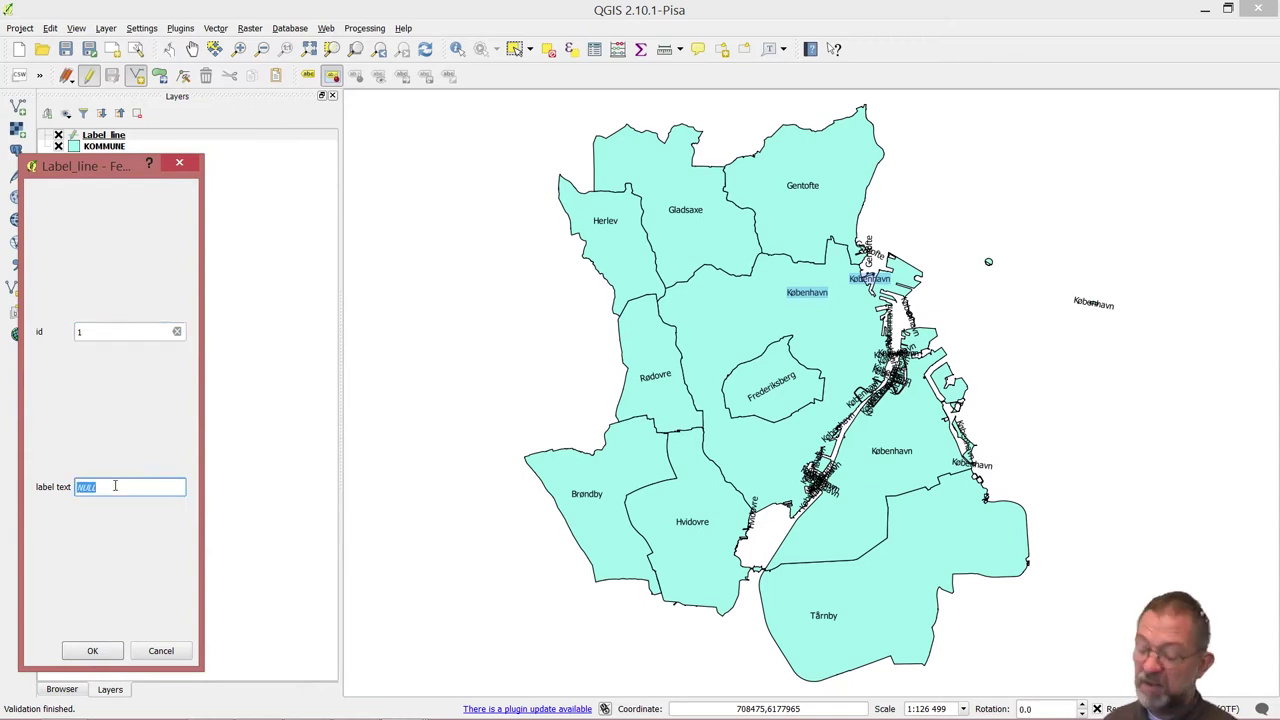
pyautogui.write('Copenhagen is the ca')
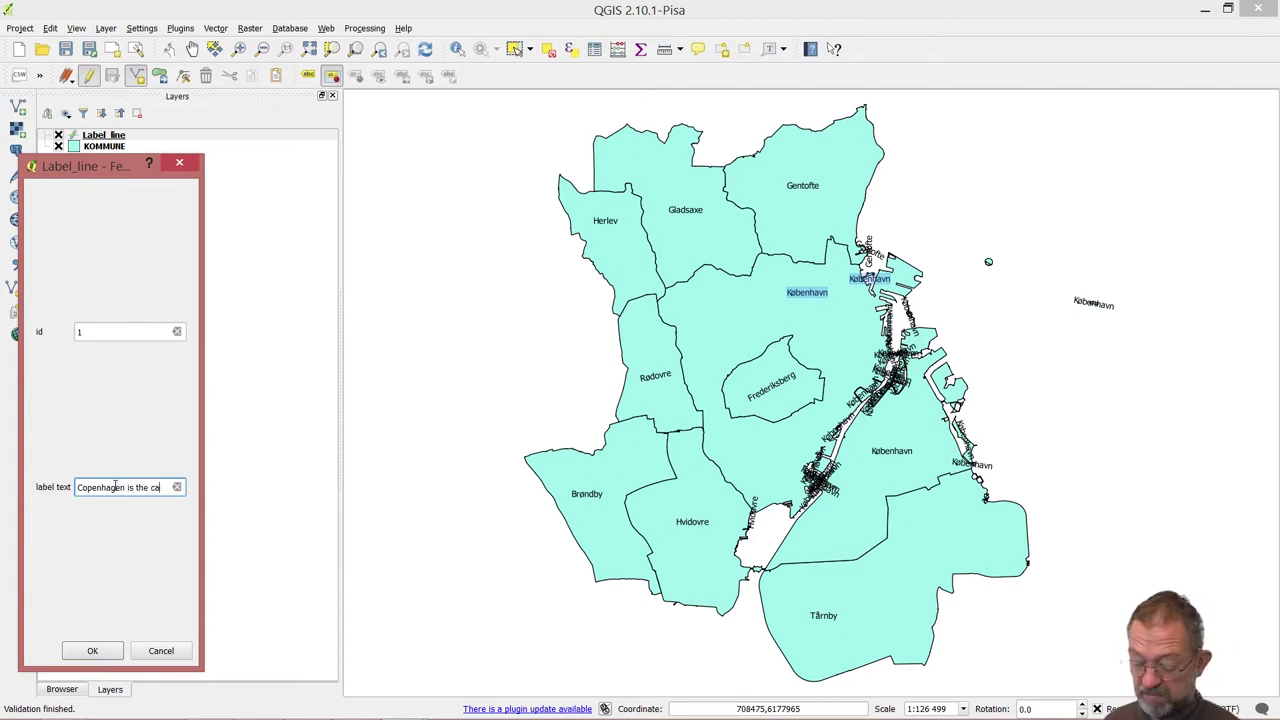
pyautogui.write('pital ')
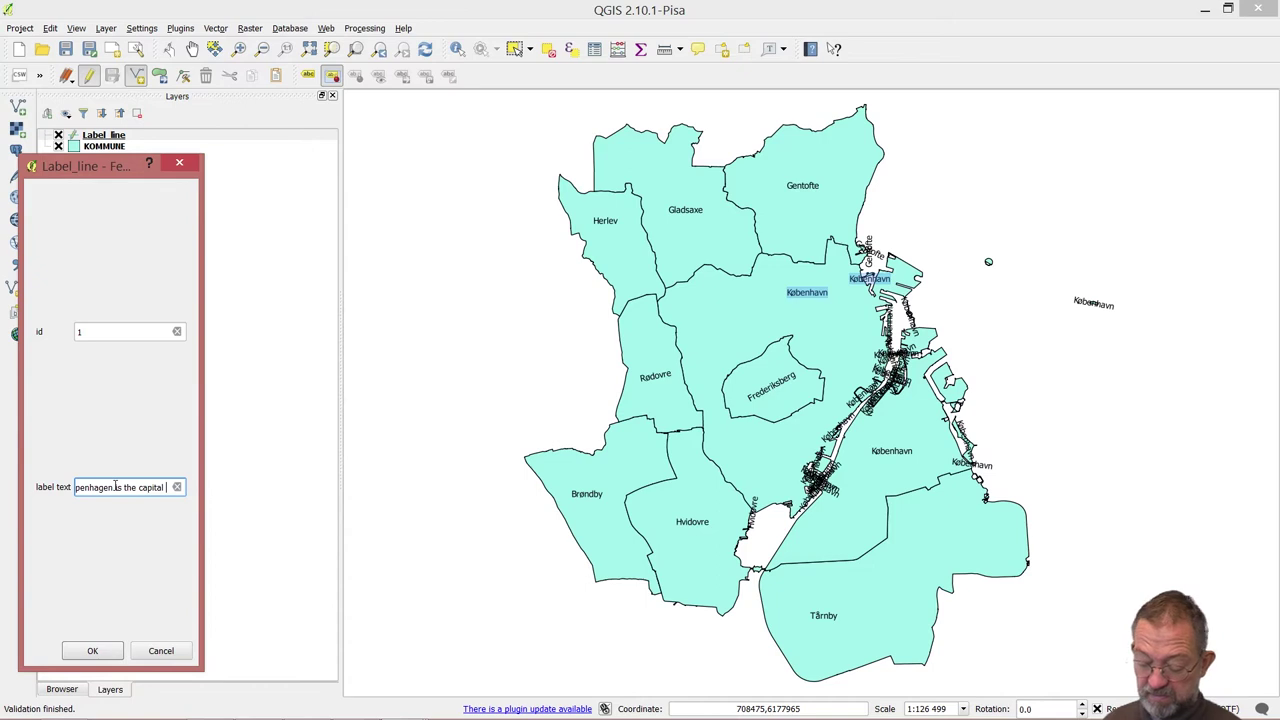
pyautogui.write('of De')
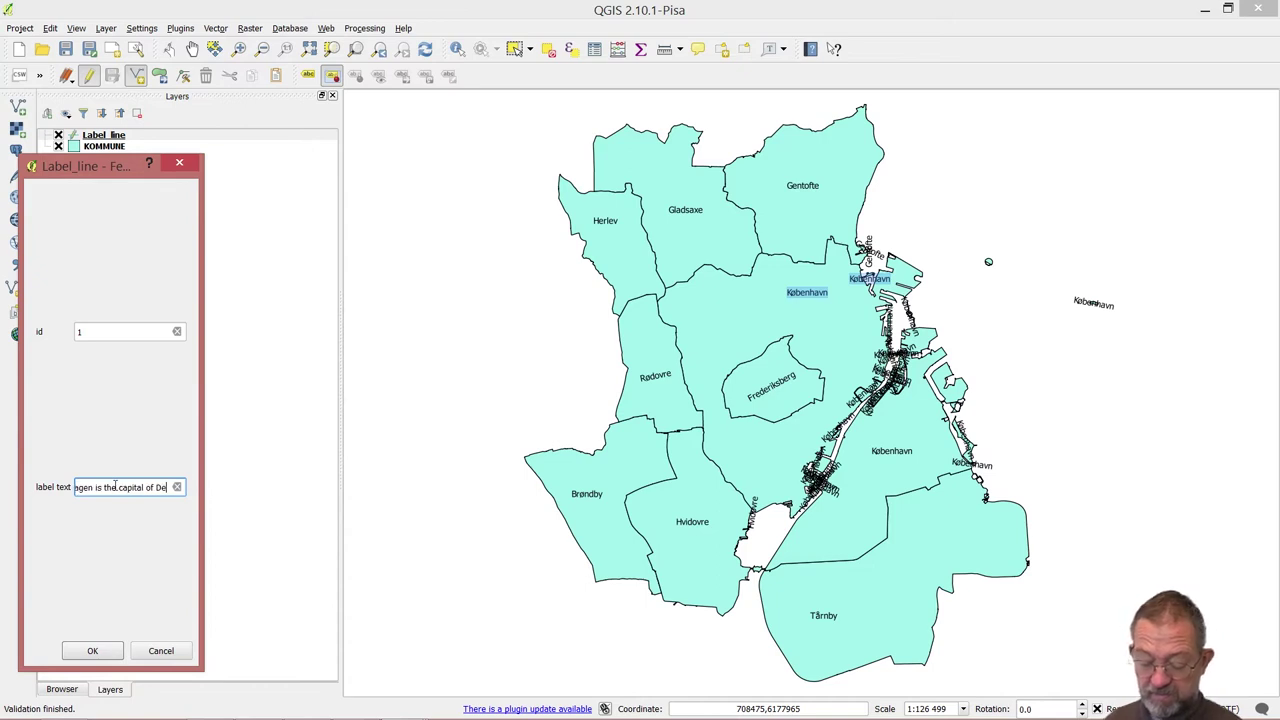
pyautogui.write('nmark')
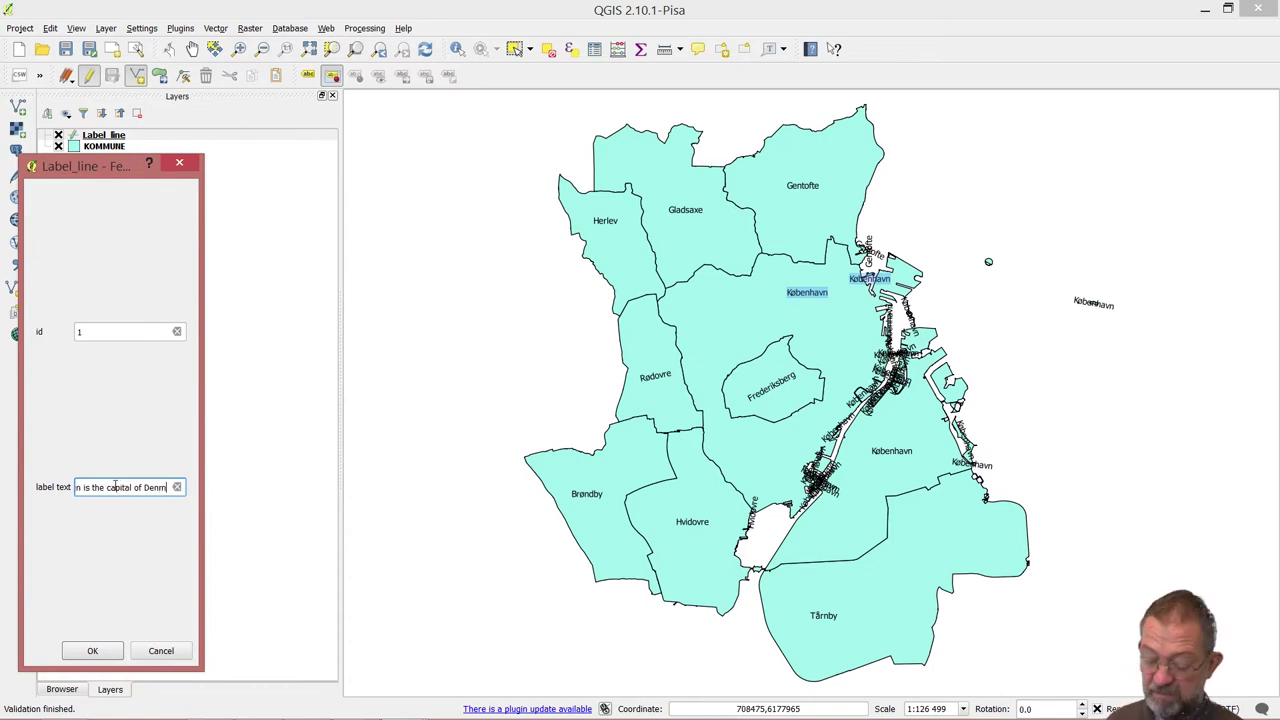
pyautogui.click(95, 650)
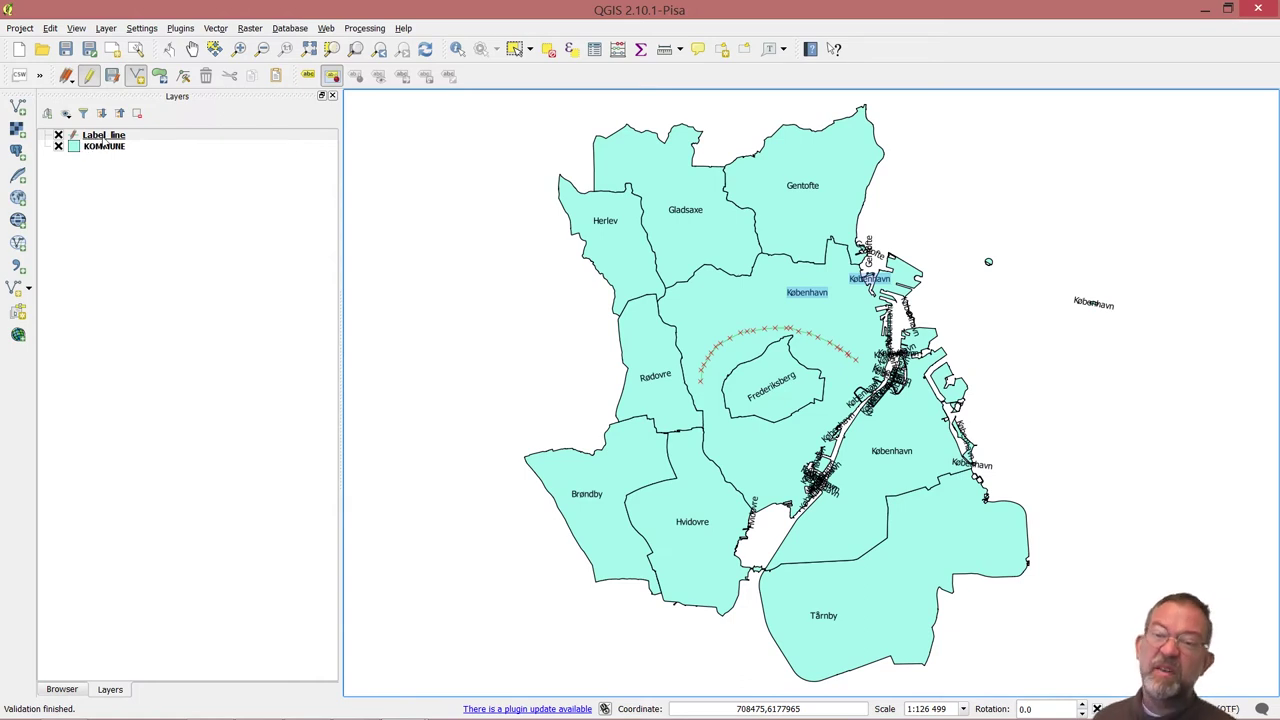
# Step: Turn on labels for Label_line using the 'label text' field and apply them
pyautogui.rightClick(104, 140)
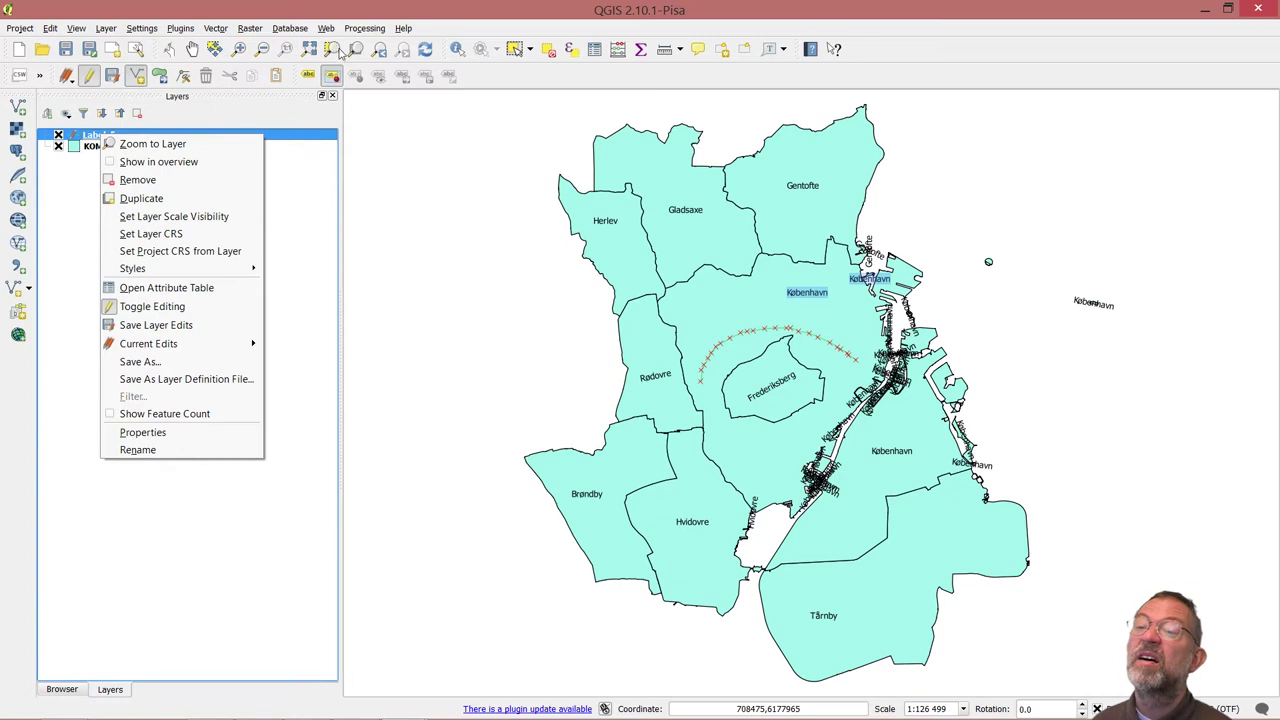
pyautogui.click(307, 75)
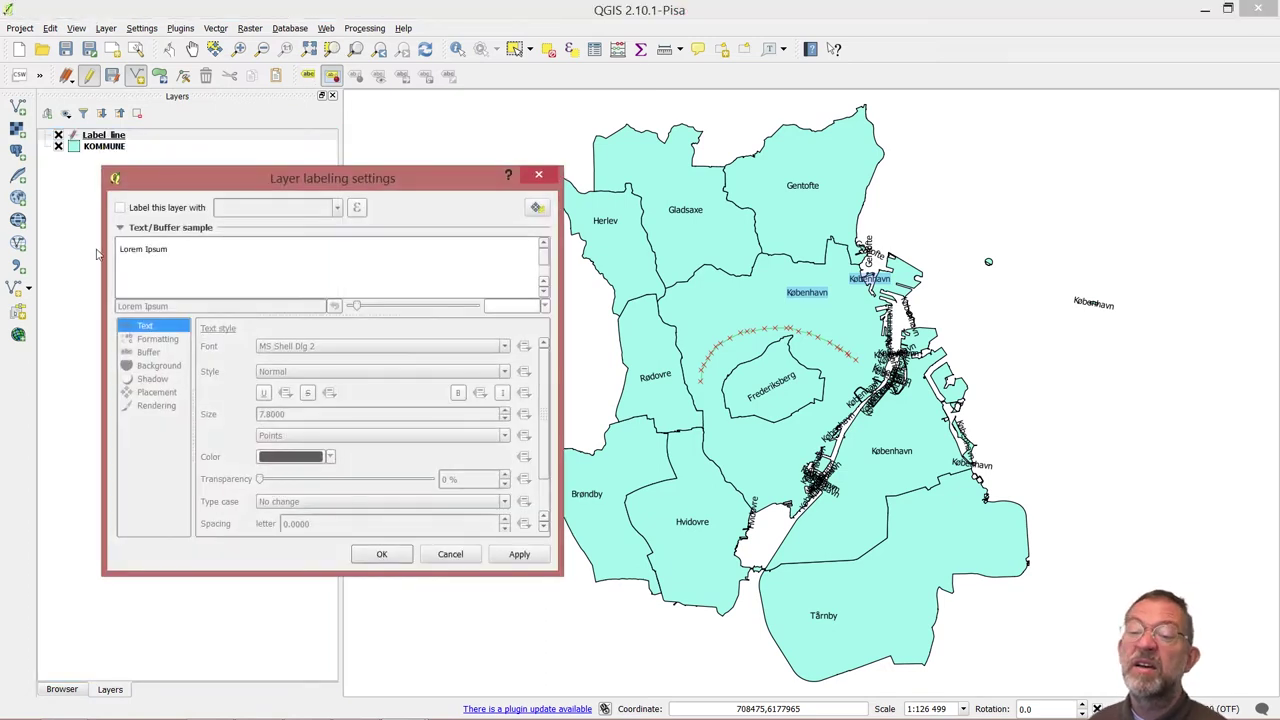
pyautogui.click(120, 207)
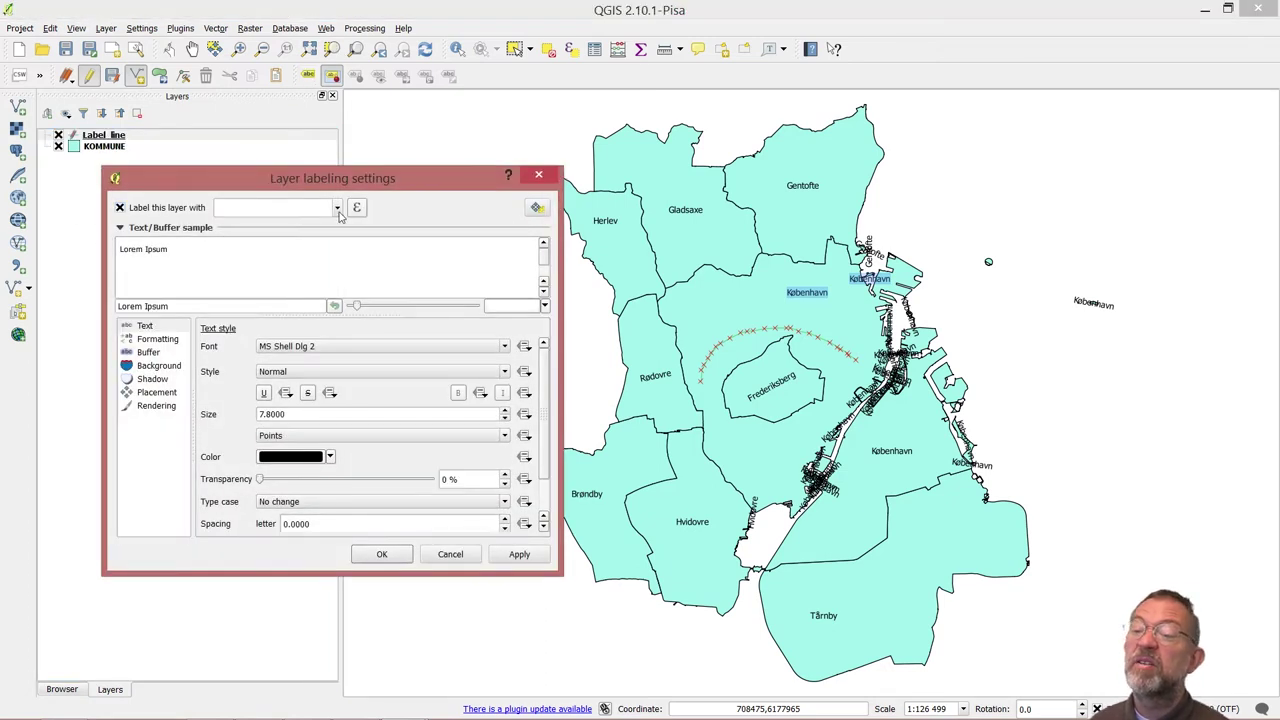
pyautogui.click(337, 208)
pyautogui.click(300, 238)
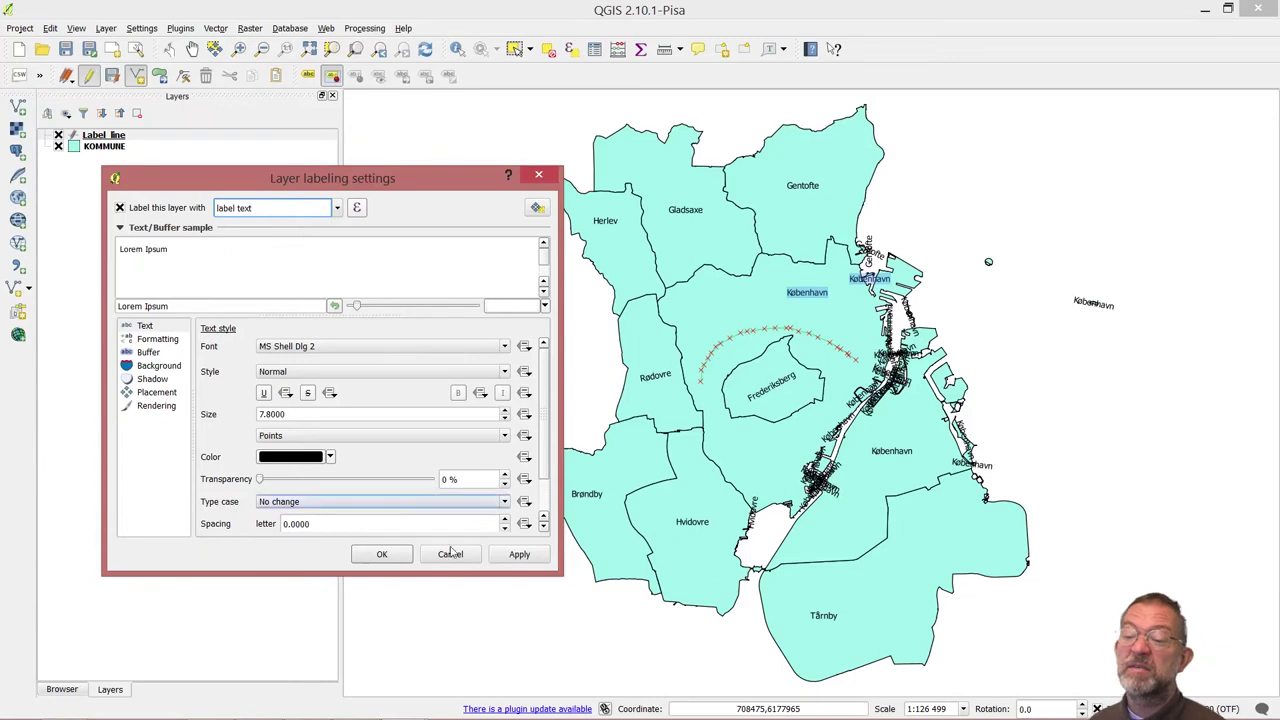
pyautogui.click(525, 558)
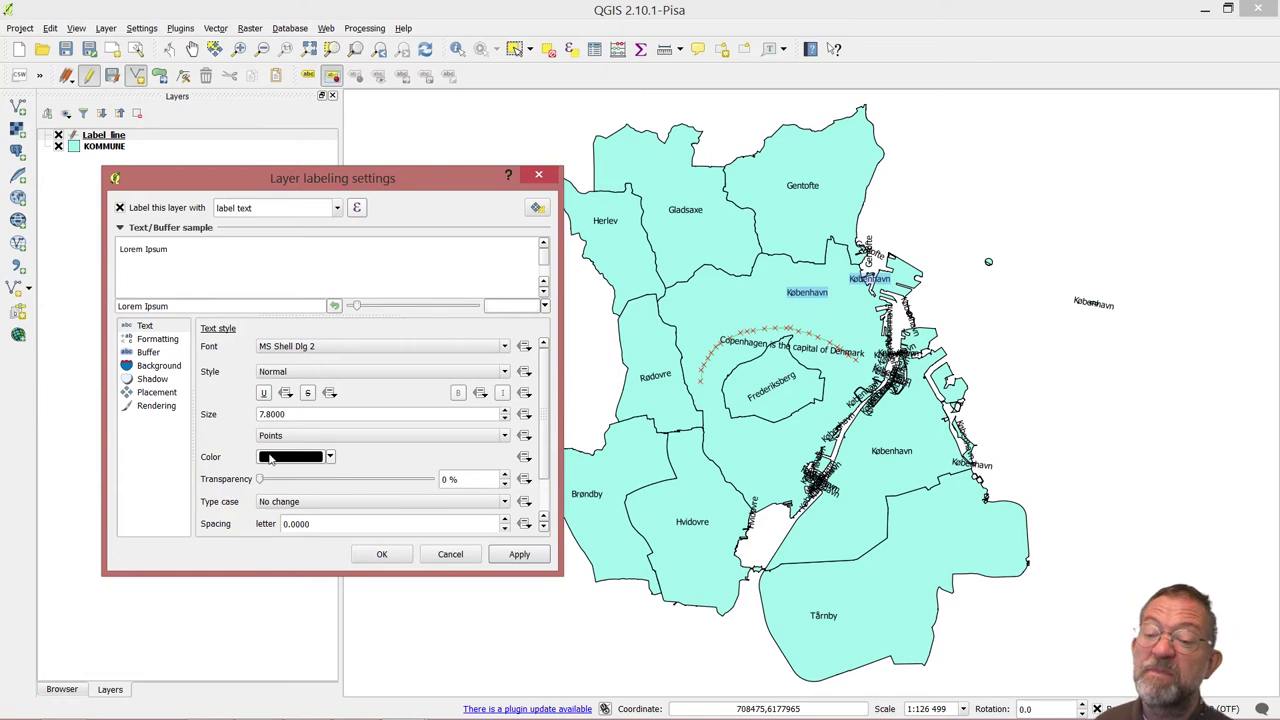
# Step: Set label placement to Curved and On line, then accept the labeling settings
pyautogui.click(157, 393)
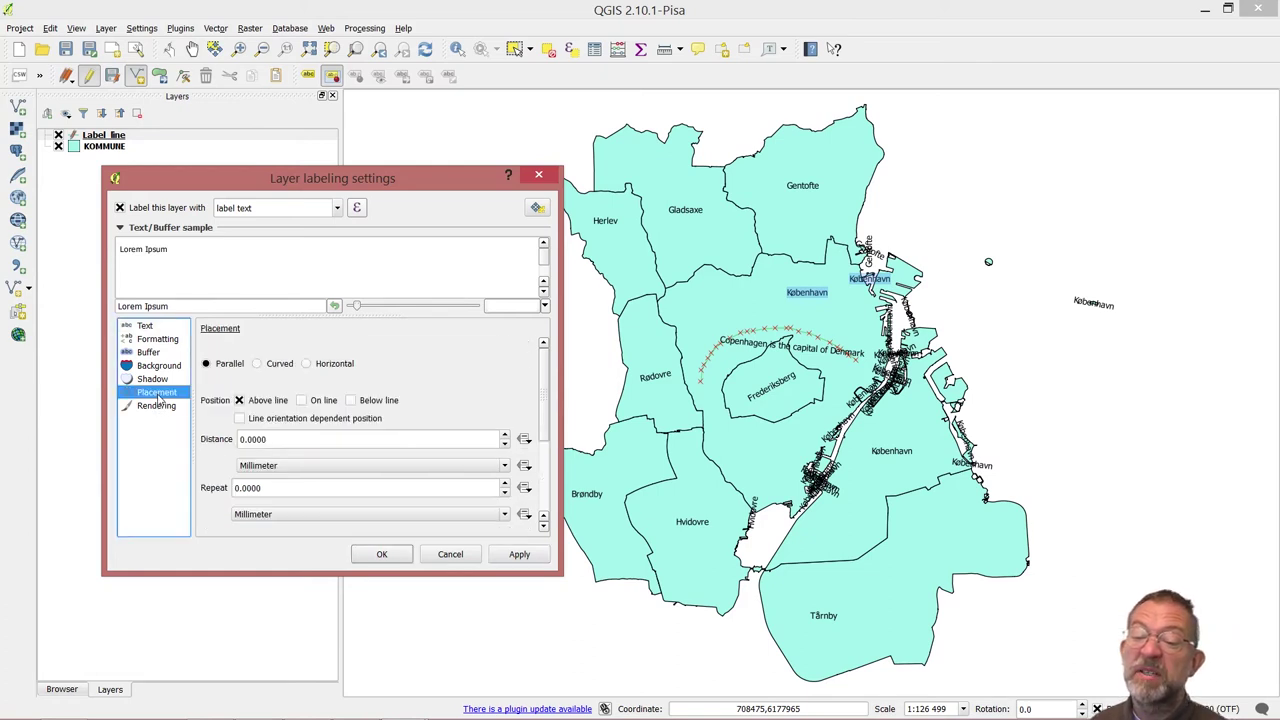
pyautogui.click(261, 365)
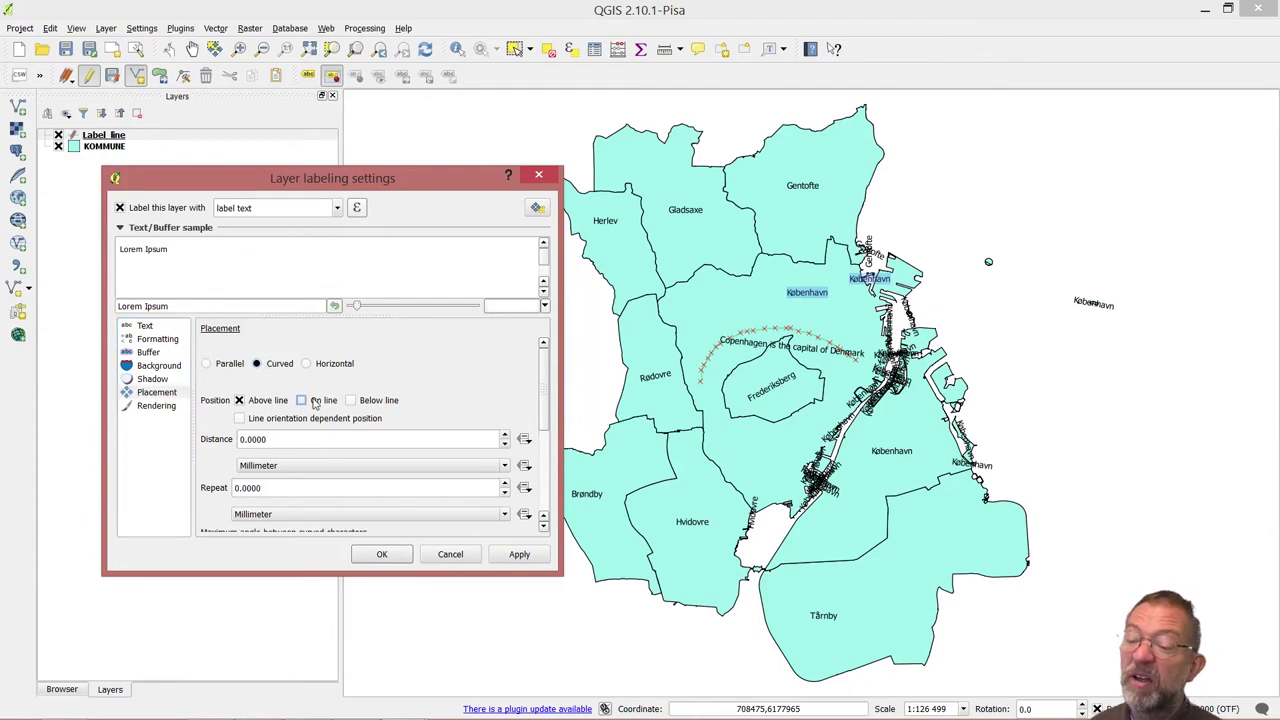
pyautogui.click(239, 400)
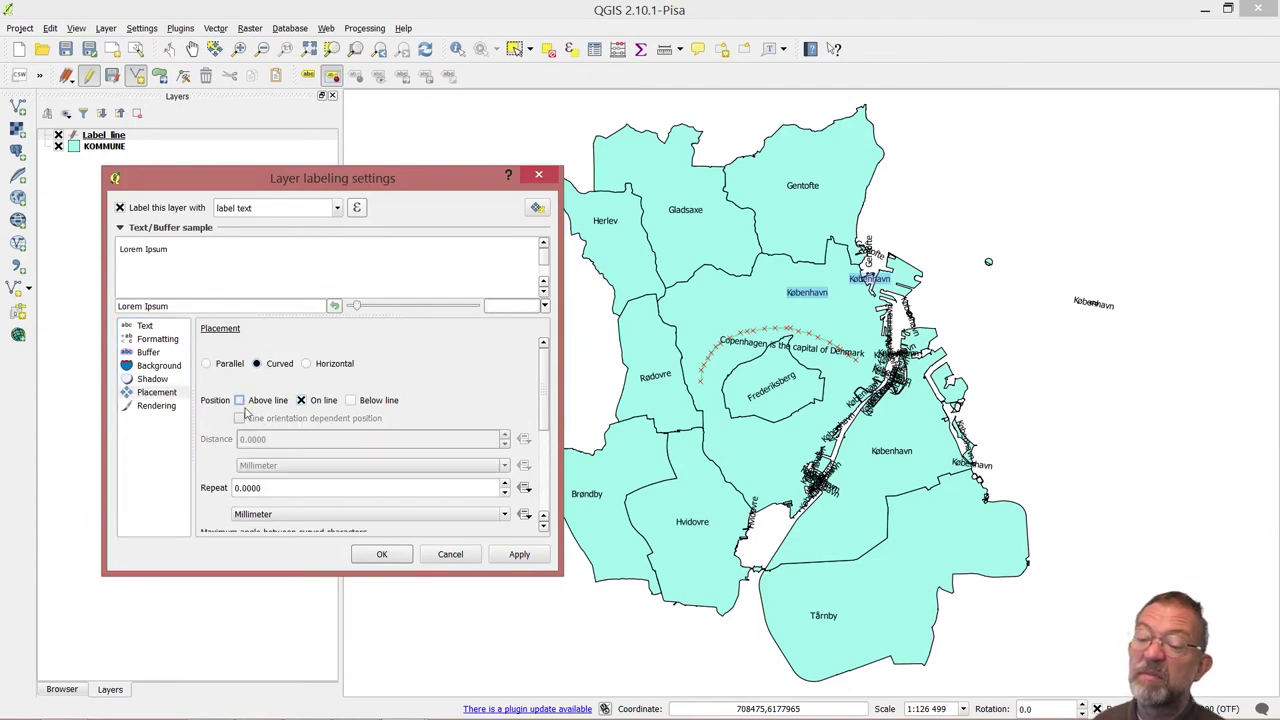
pyautogui.click(524, 557)
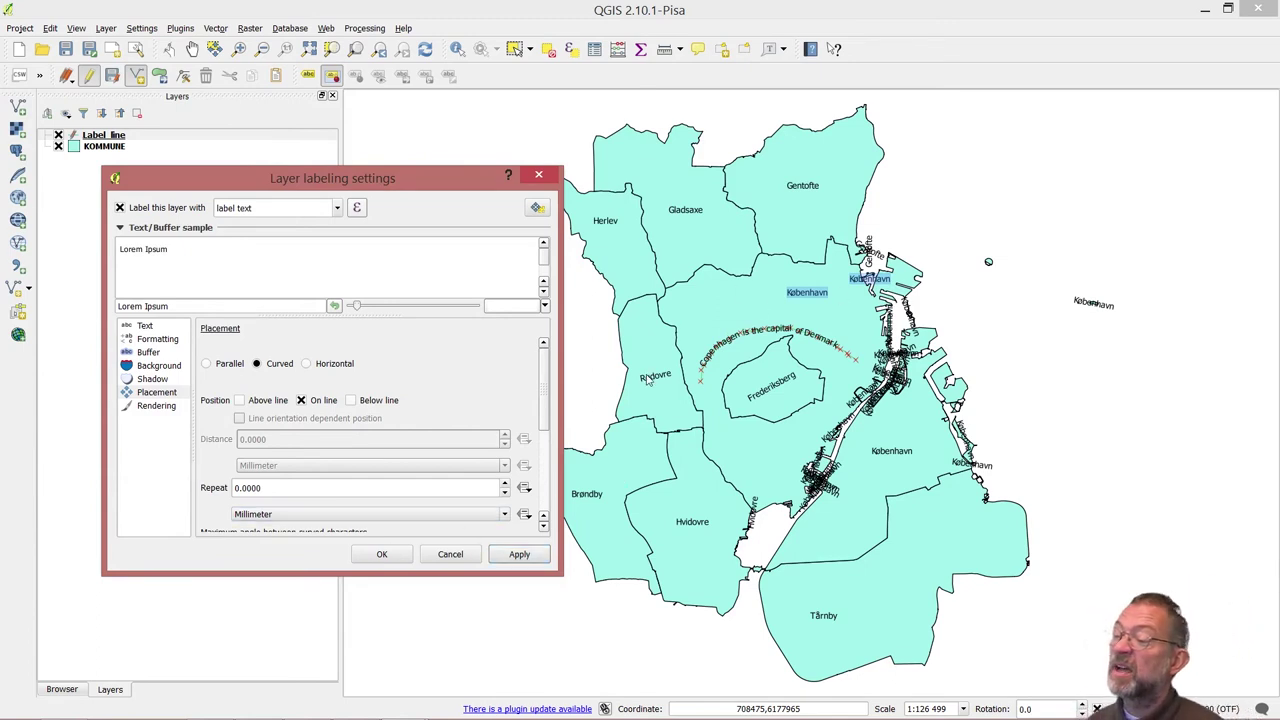
pyautogui.click(383, 555)
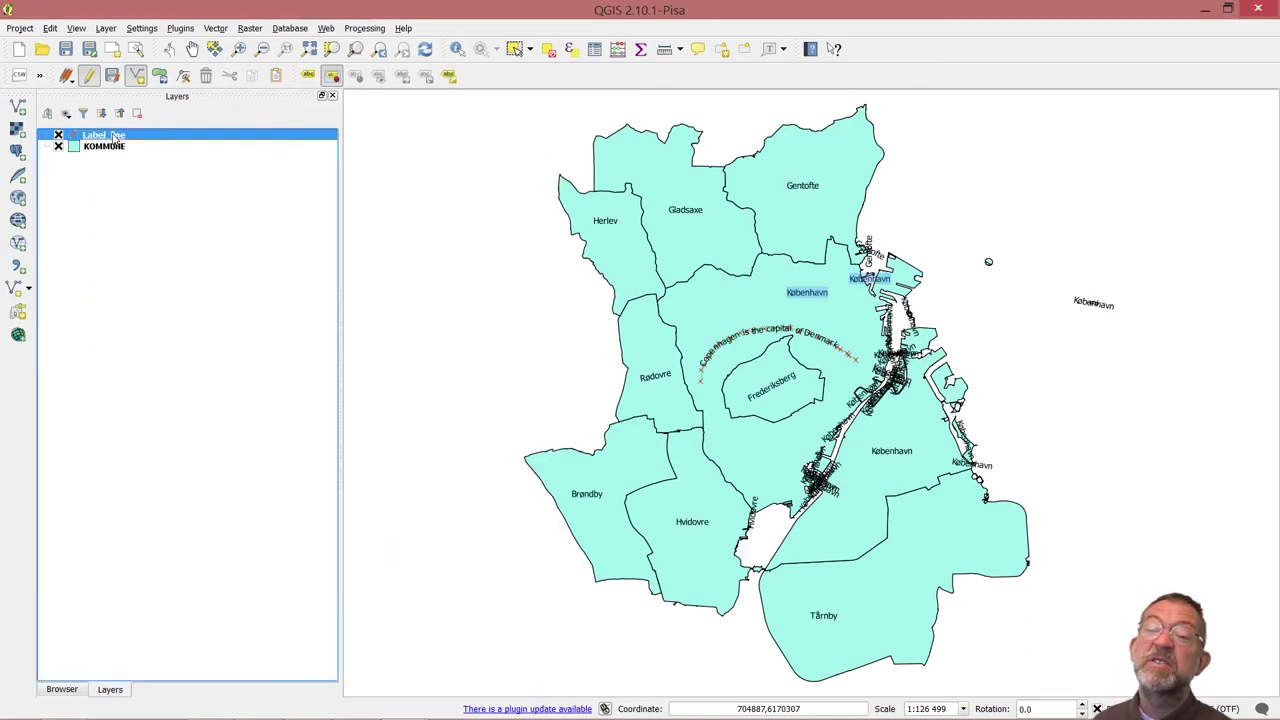
pyautogui.rightClick(116, 135)
# Step: Stop editing Label_line, saving its edits
pyautogui.moveTo(176, 343)
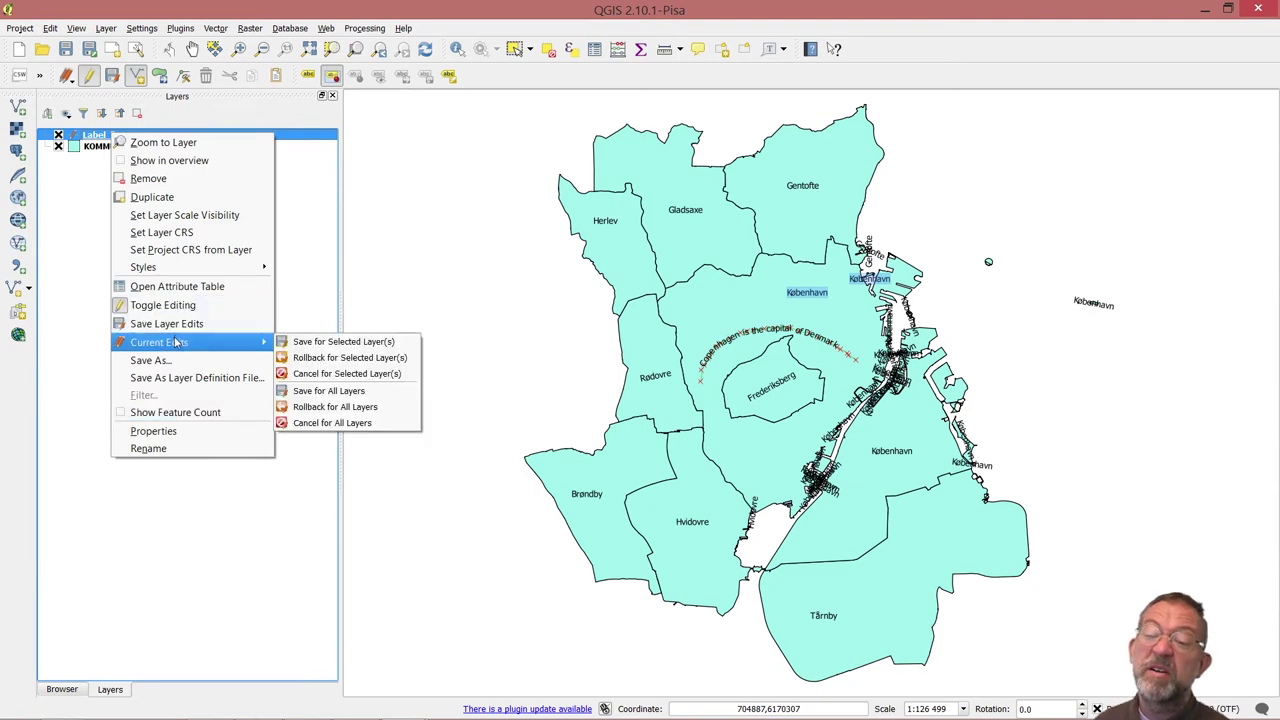
pyautogui.click(168, 305)
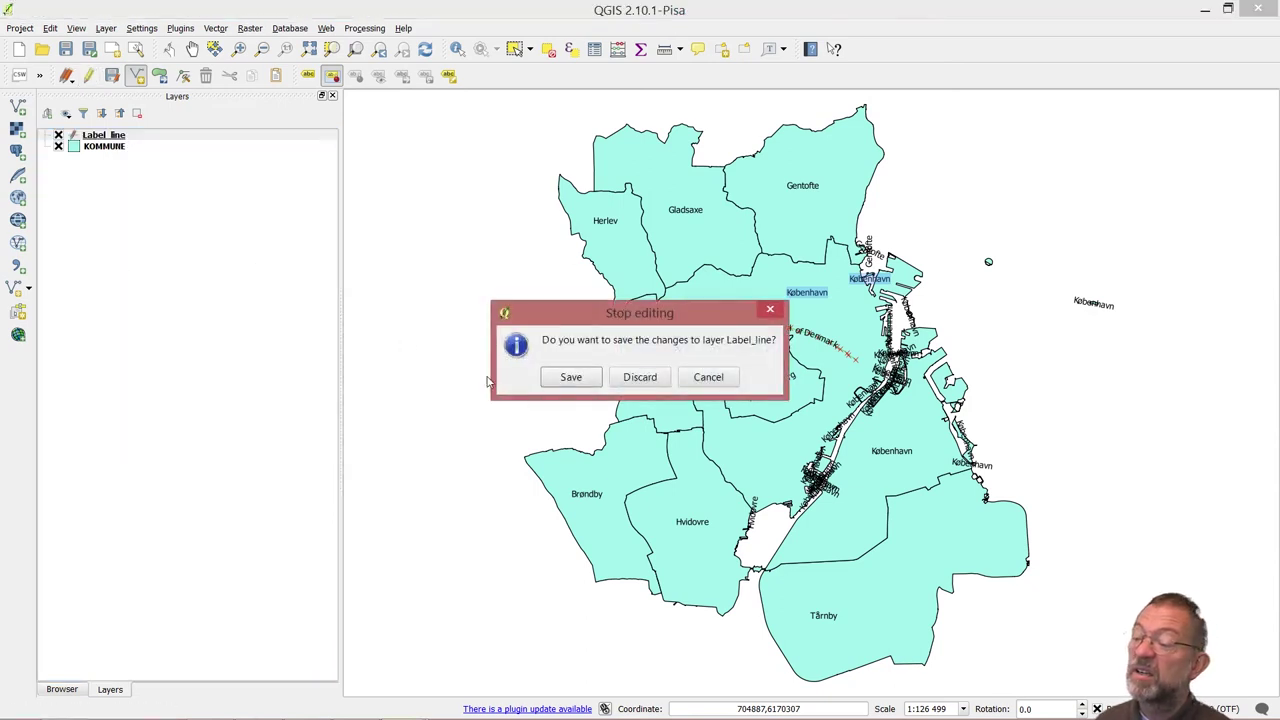
pyautogui.click(586, 377)
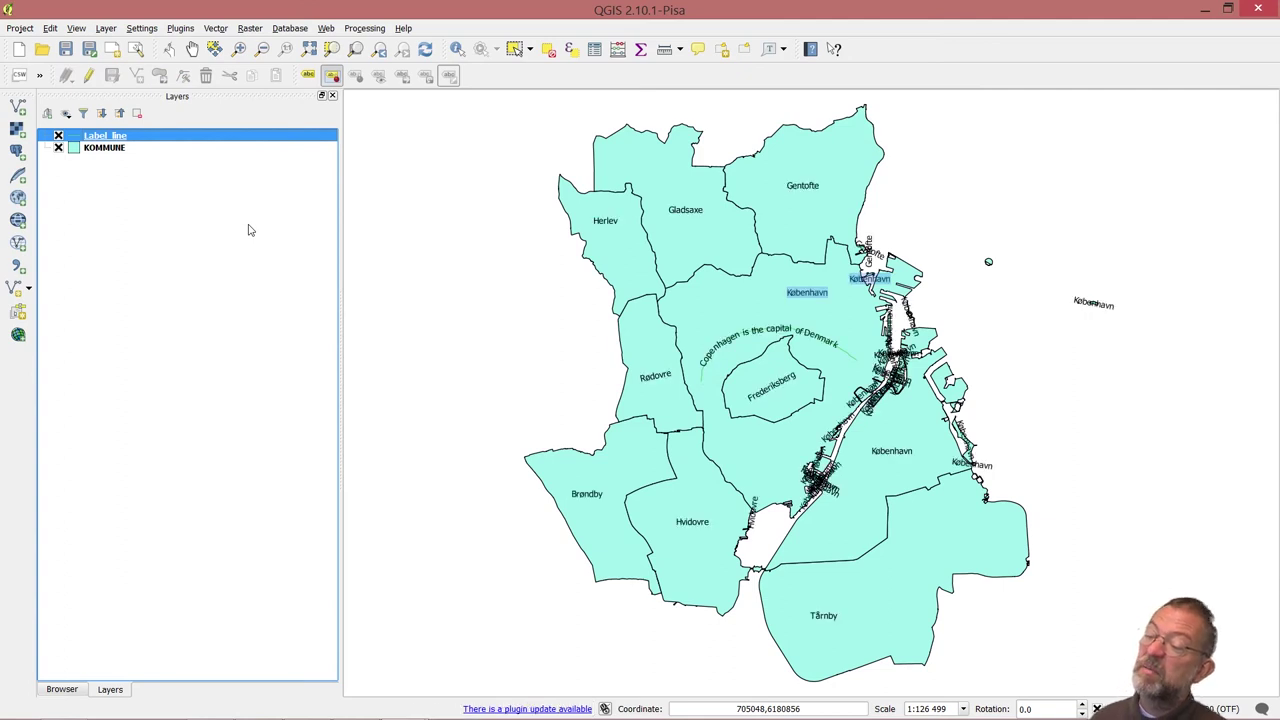
pyautogui.rightClick(121, 138)
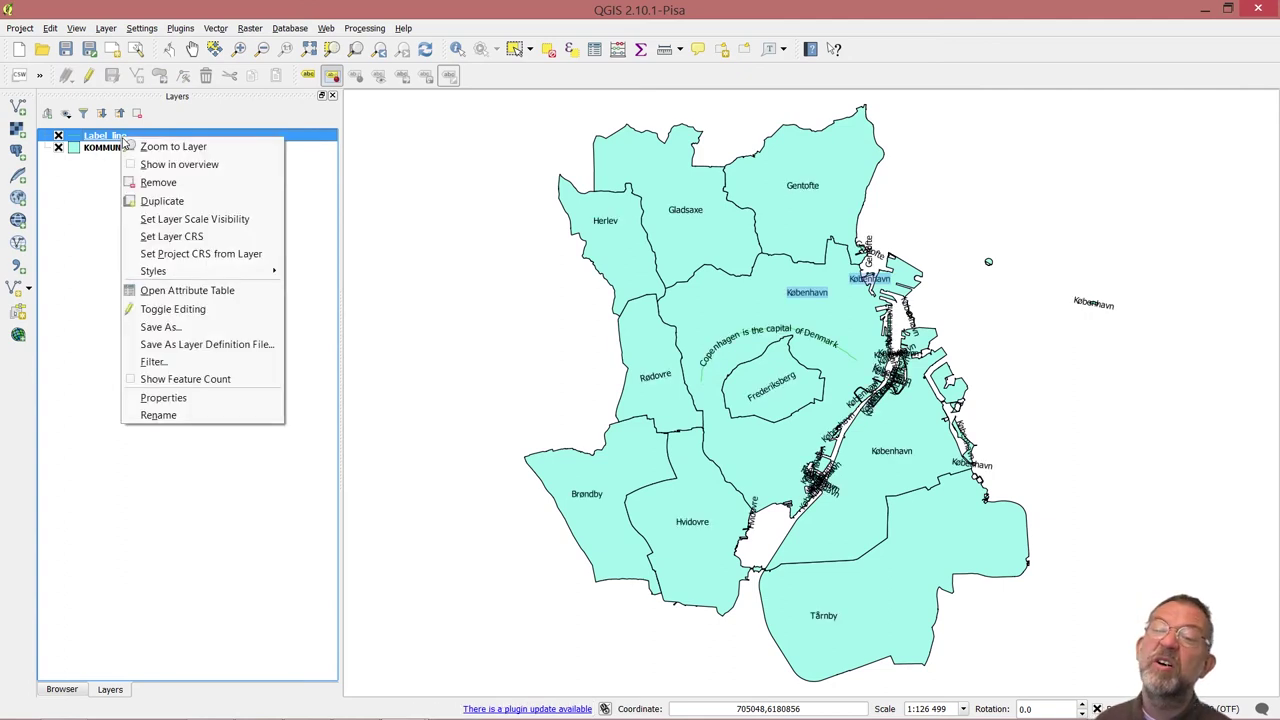
# Step: Set the Label_line simple line's pen style to No Pen to hide the line
pyautogui.click(163, 398)
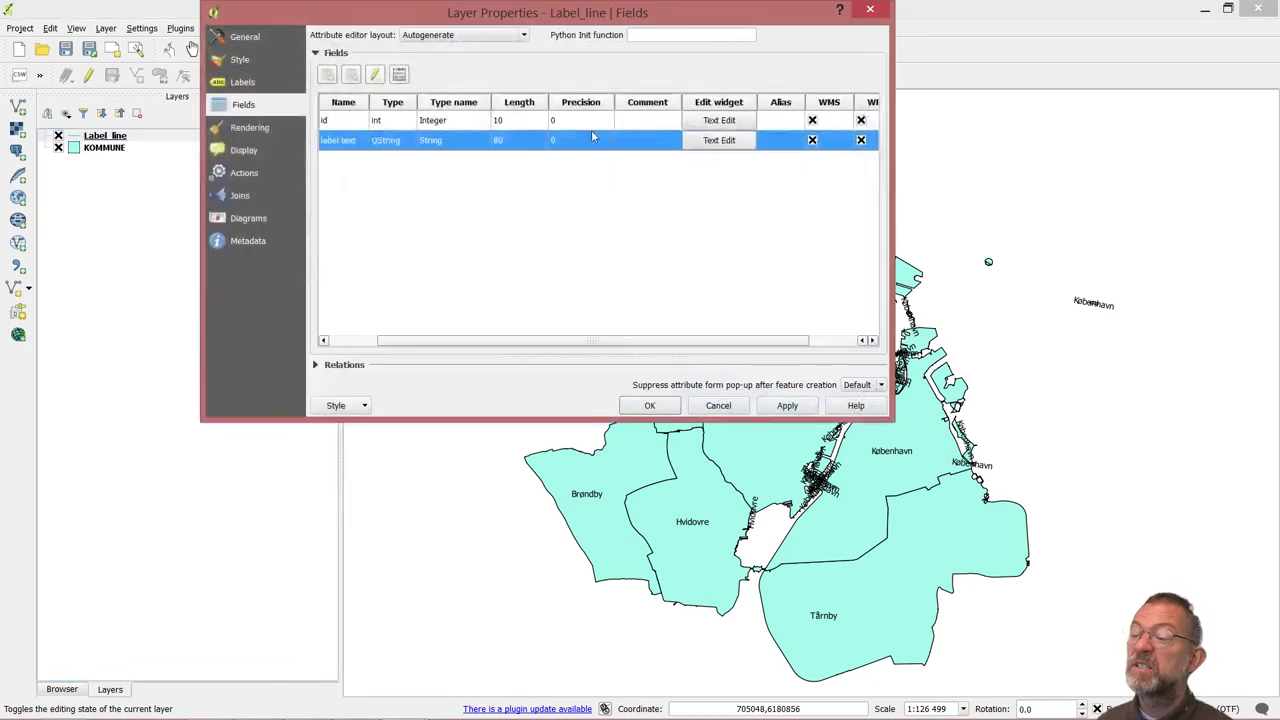
pyautogui.click(266, 56)
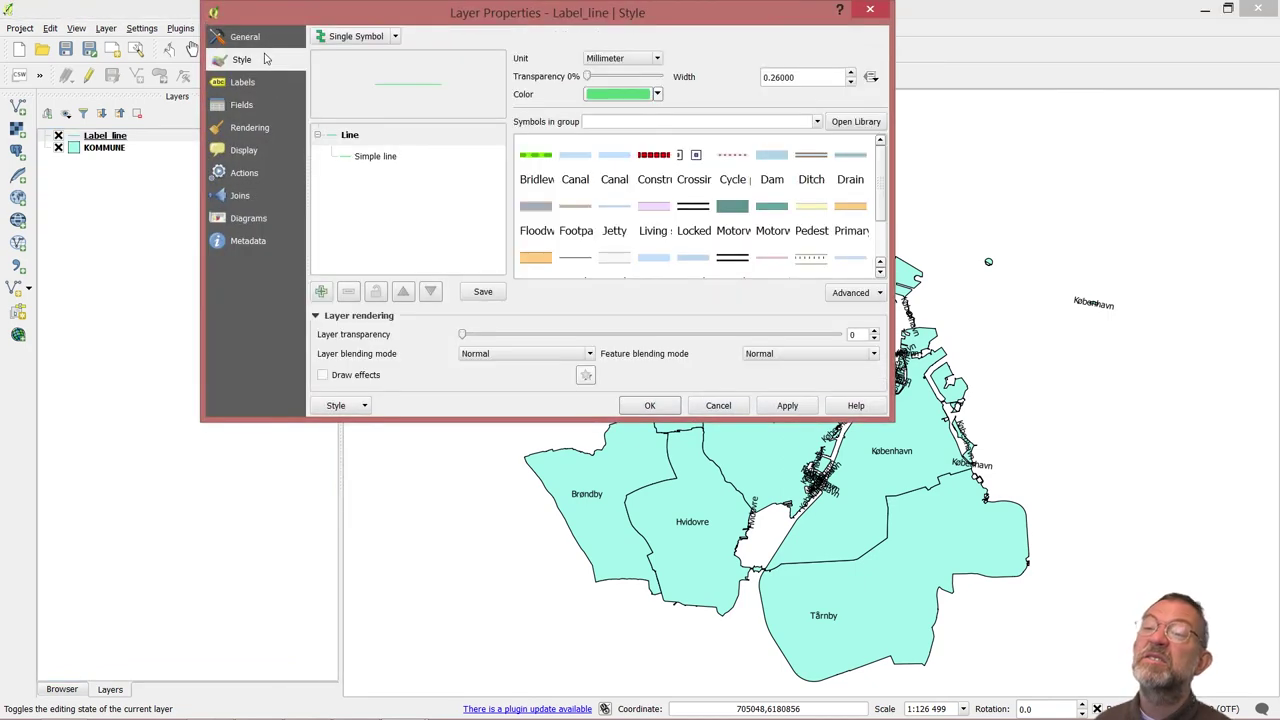
pyautogui.click(347, 158)
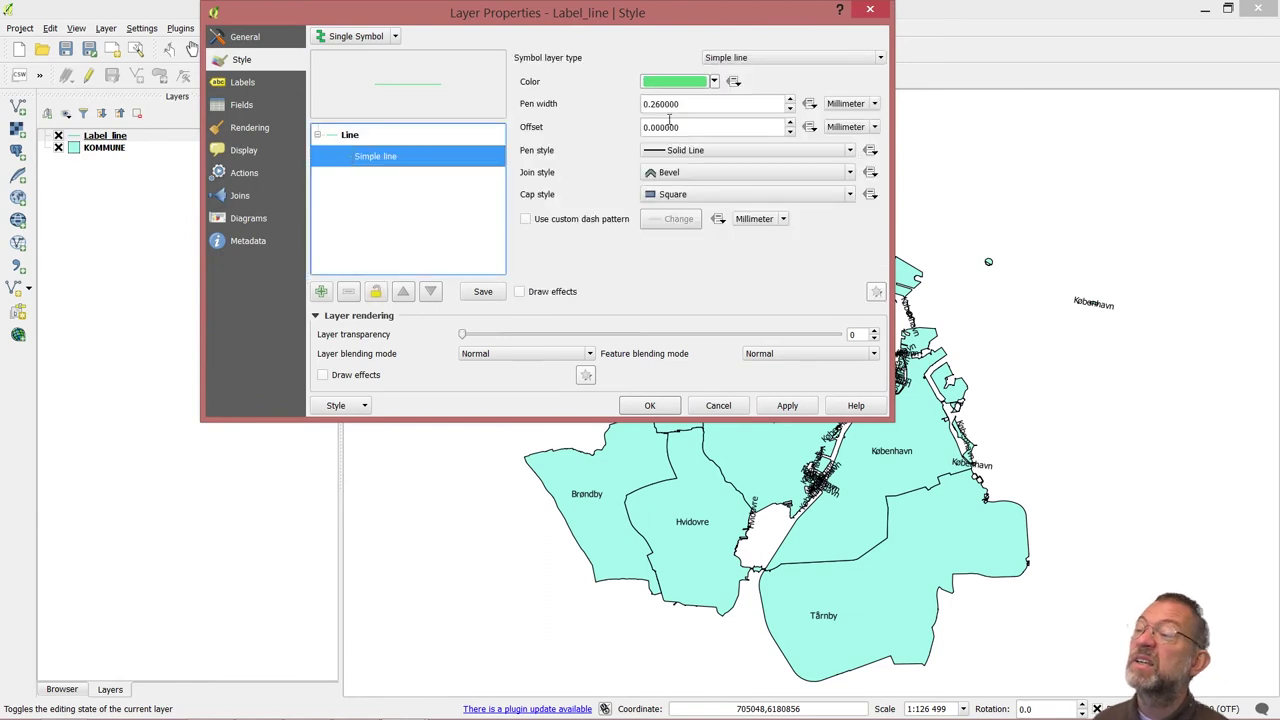
pyautogui.click(720, 154)
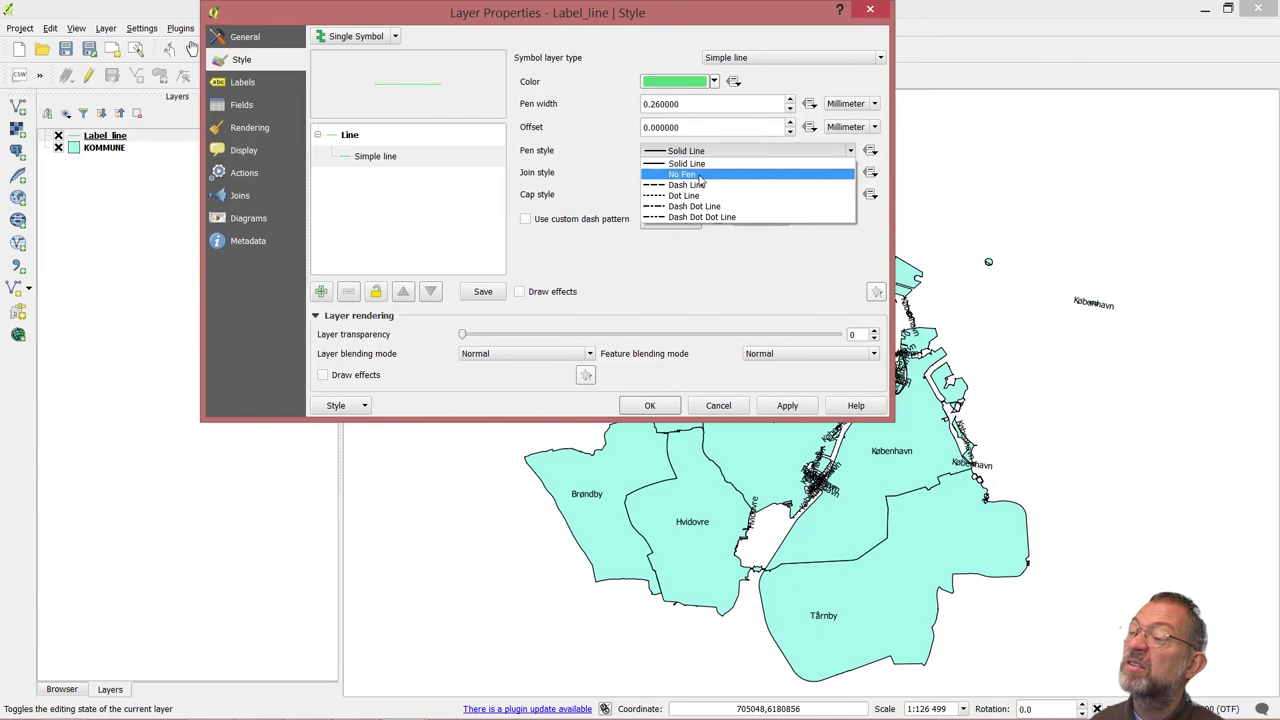
pyautogui.click(701, 175)
pyautogui.click(643, 403)
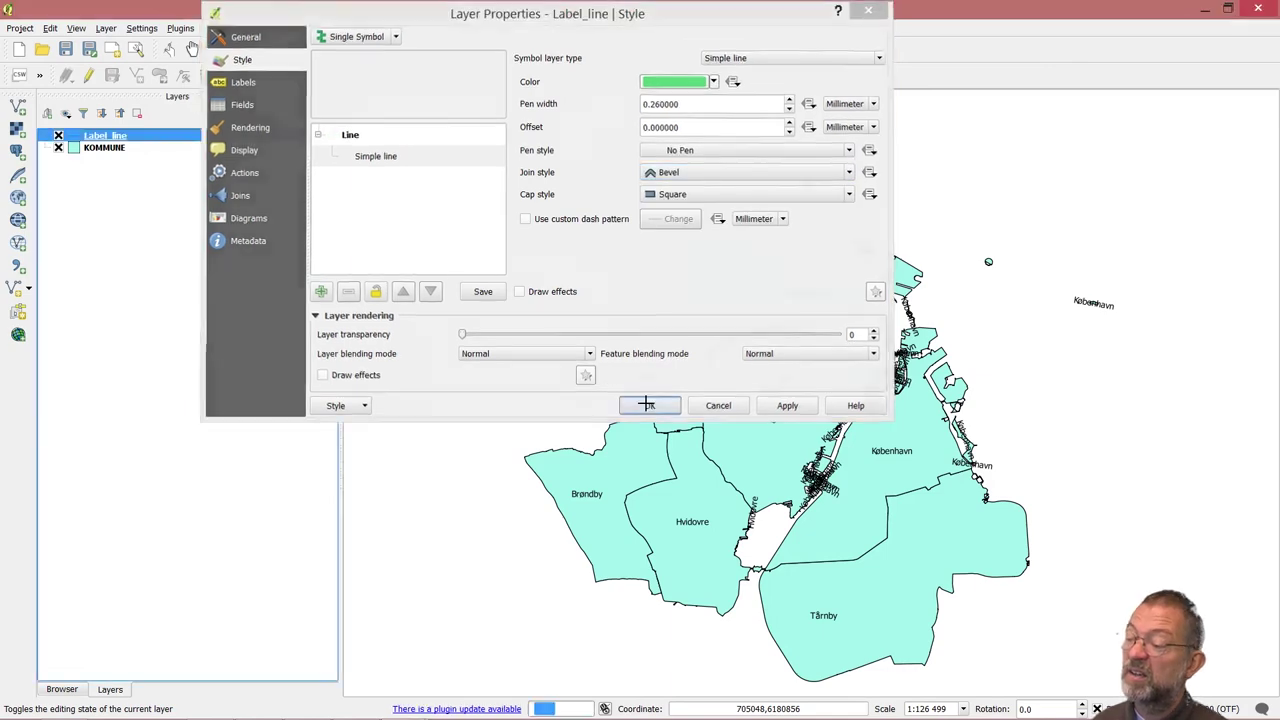